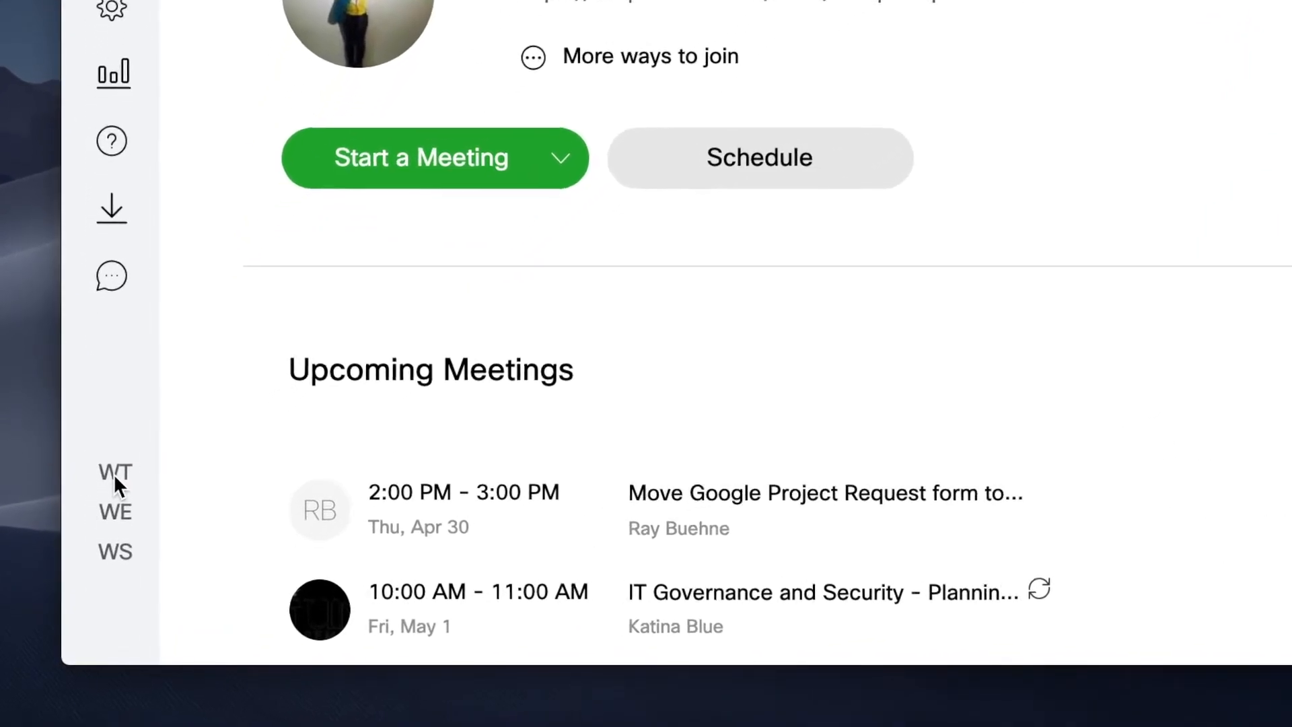
# Open the Webex Training form for scheduling a training session and set its topic to "Working from home".
pyautogui.click(112, 487)
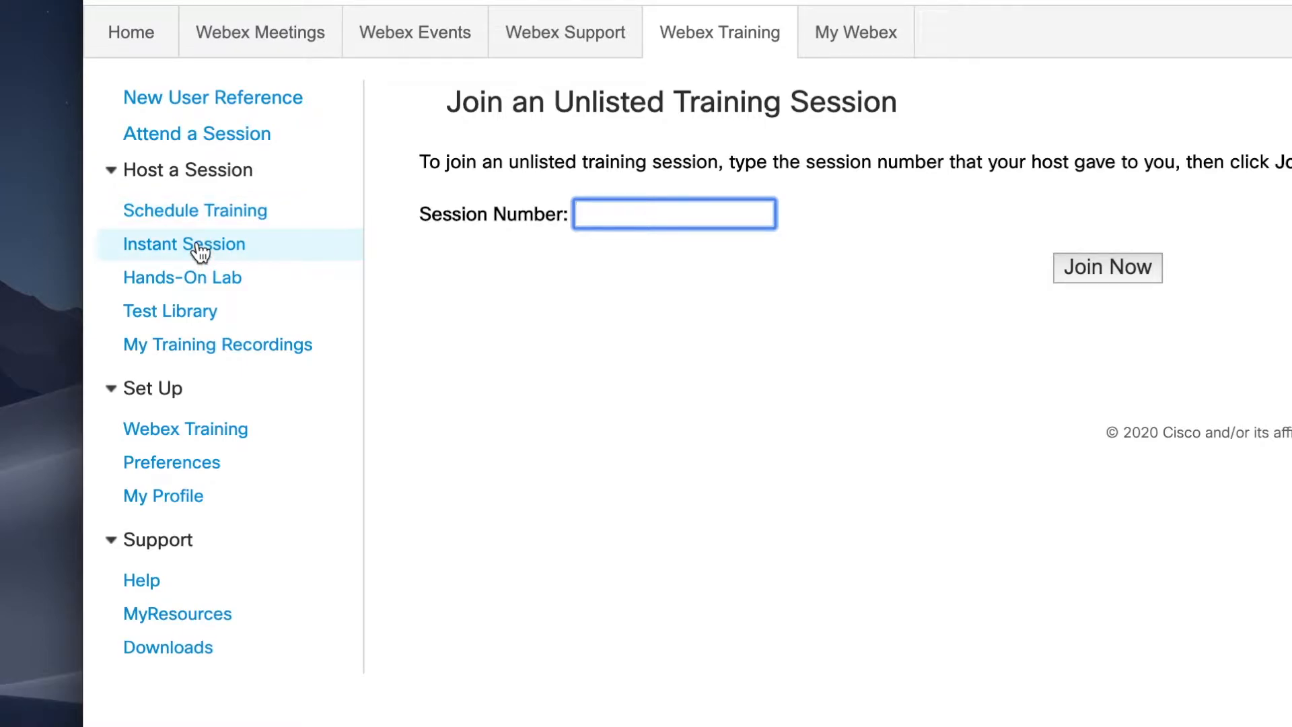
pyautogui.click(200, 218)
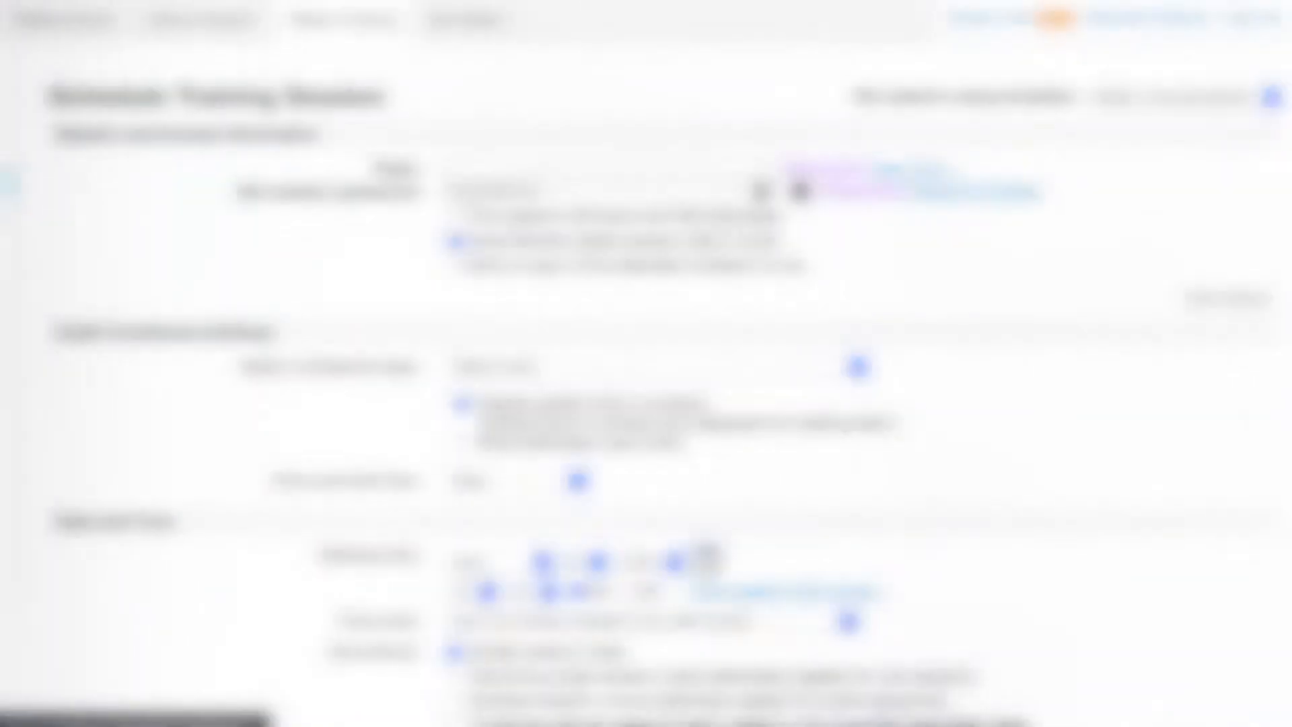
pyautogui.click(486, 167)
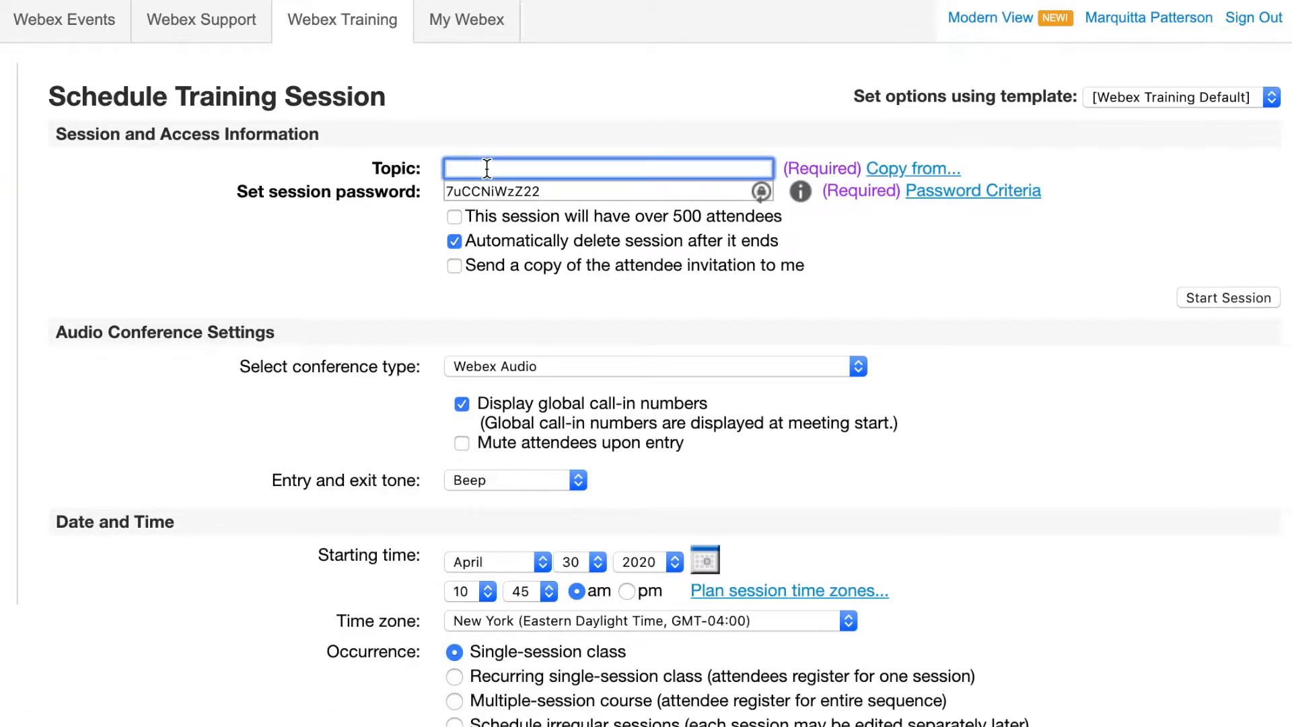
pyautogui.write('Working from home')
pyautogui.click(638, 291)
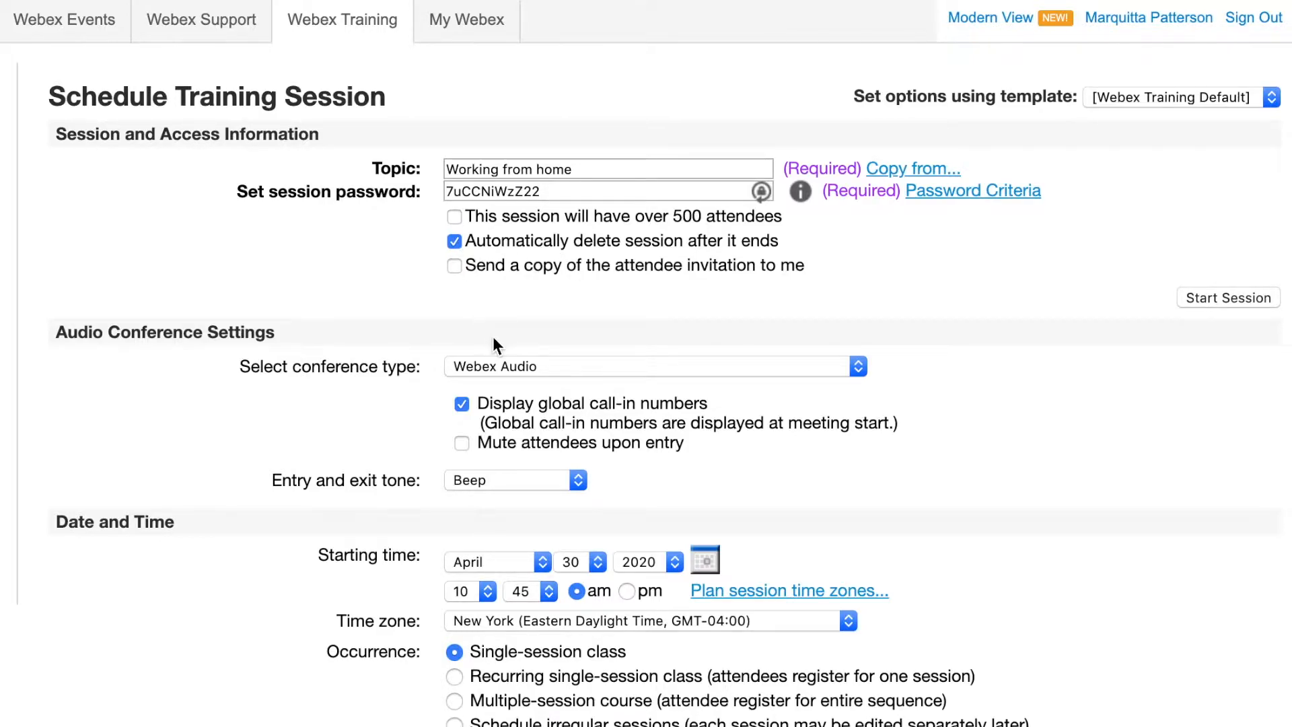
# Review the audio conference, date and time settings, including the available hour and minute choices for the estimated duration.
pyautogui.scroll(-2, 492, 344)
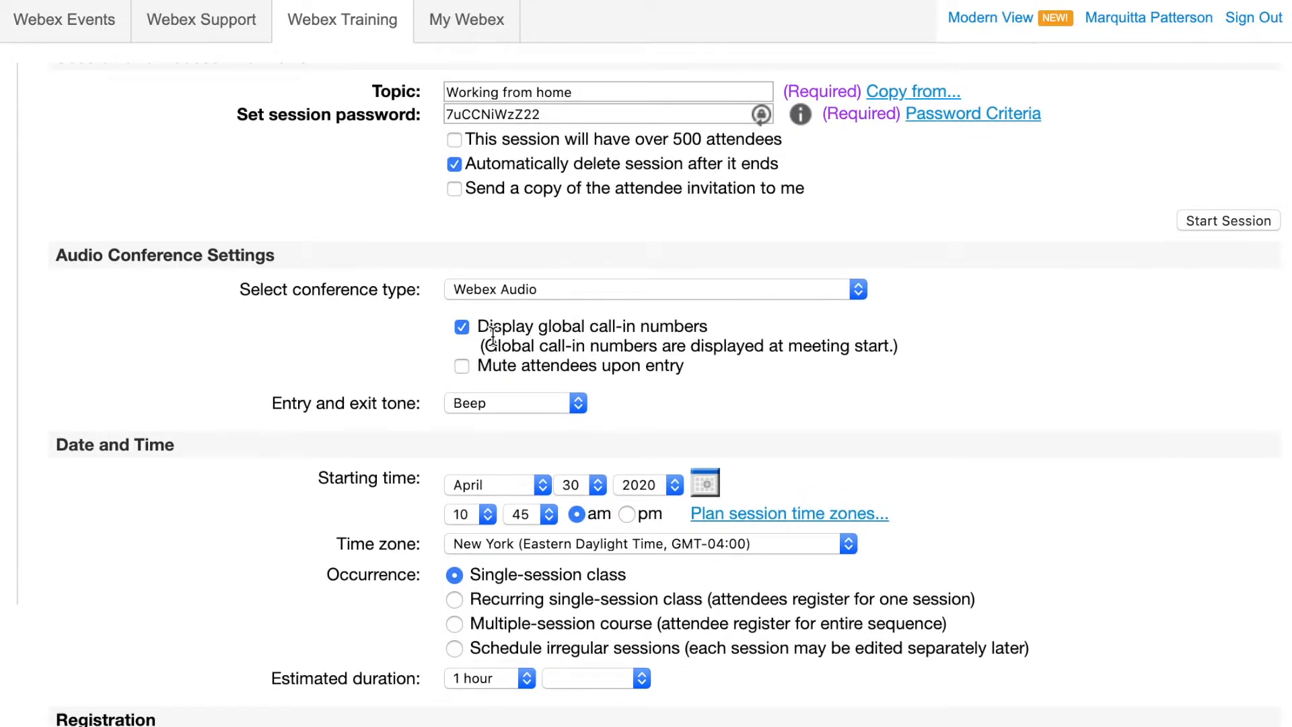
pyautogui.scroll(-2, 493, 335)
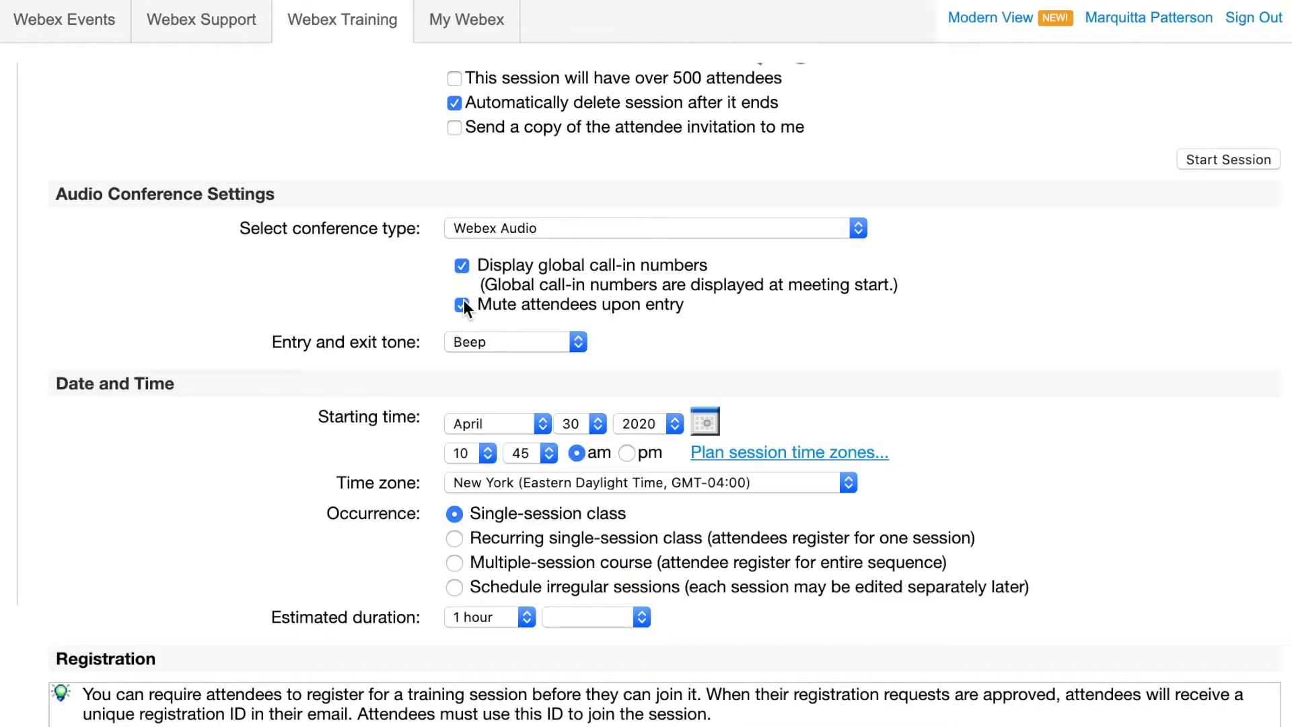
pyautogui.scroll(-5, 365, 482)
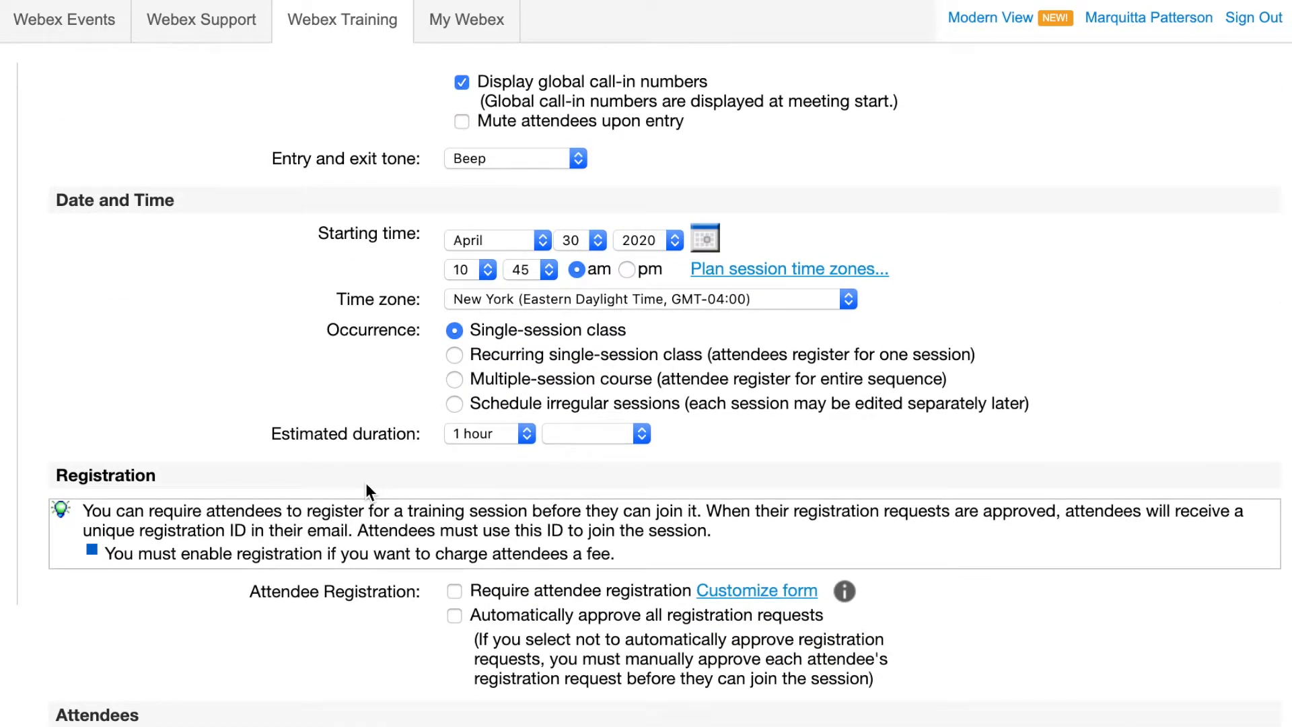
pyautogui.scroll(-2, 366, 482)
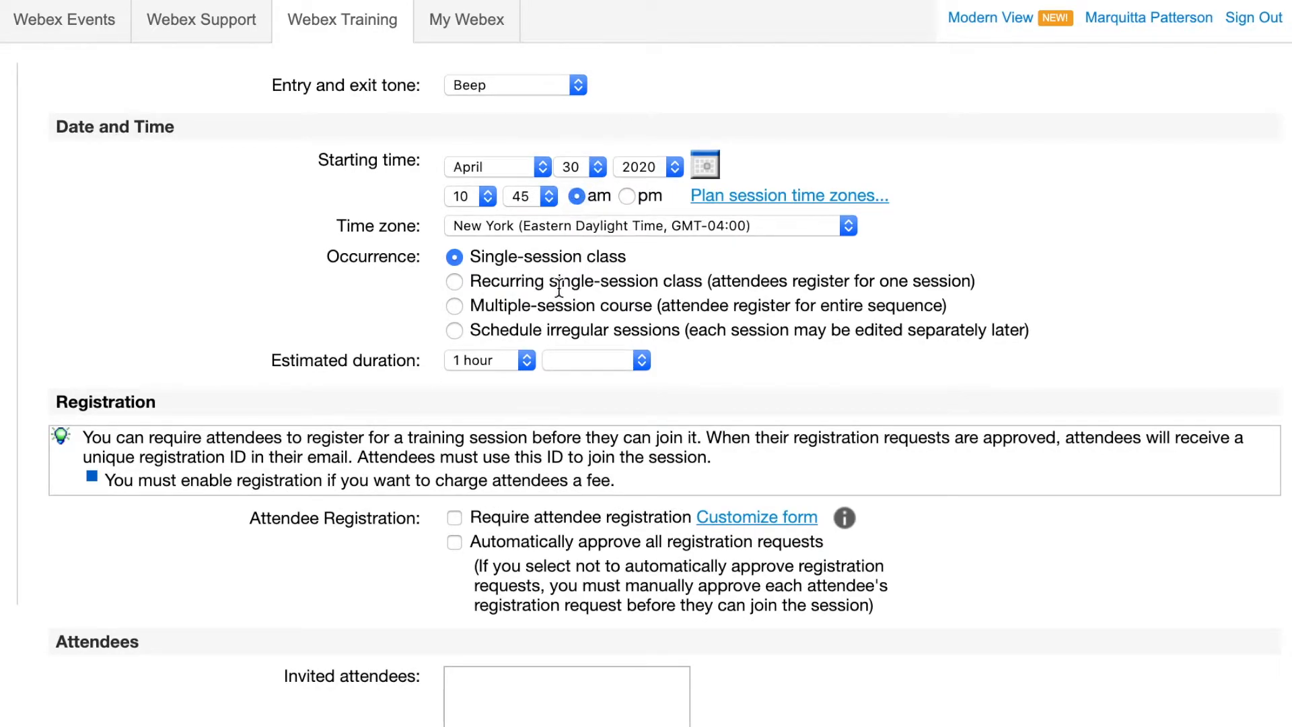
pyautogui.click(526, 361)
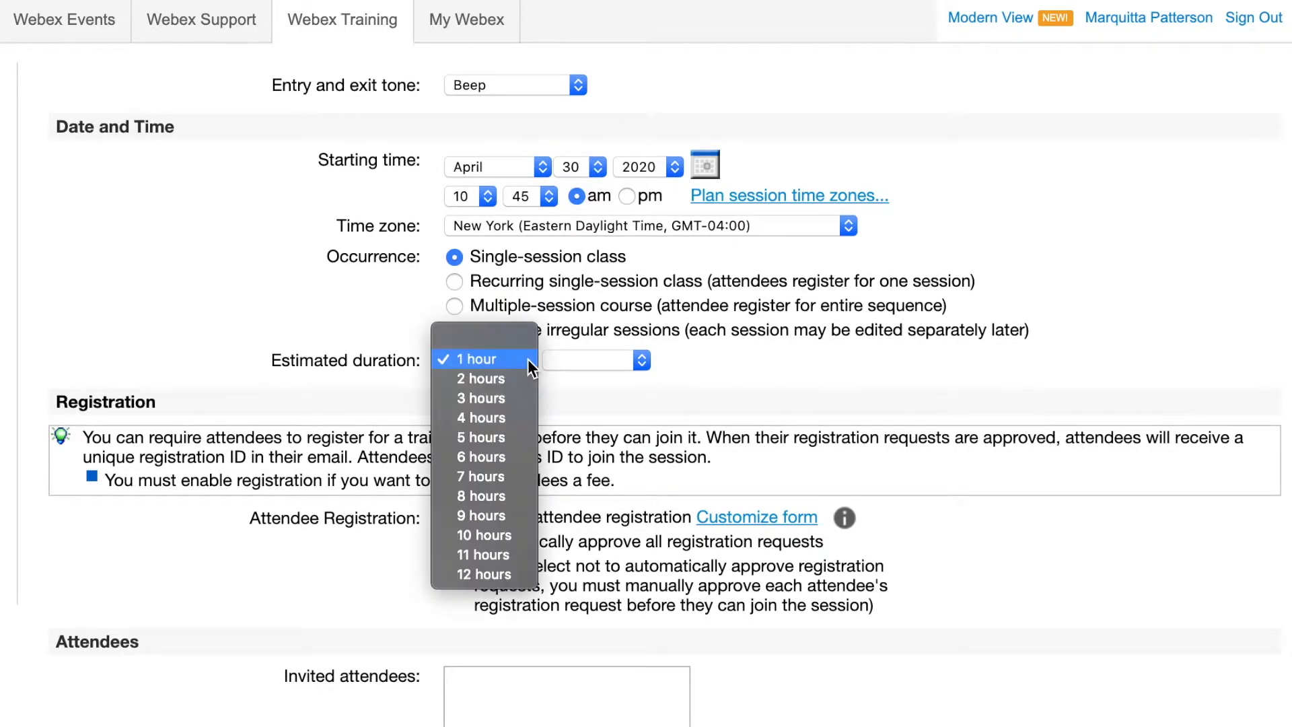
pyautogui.click(636, 362)
pyautogui.click(637, 362)
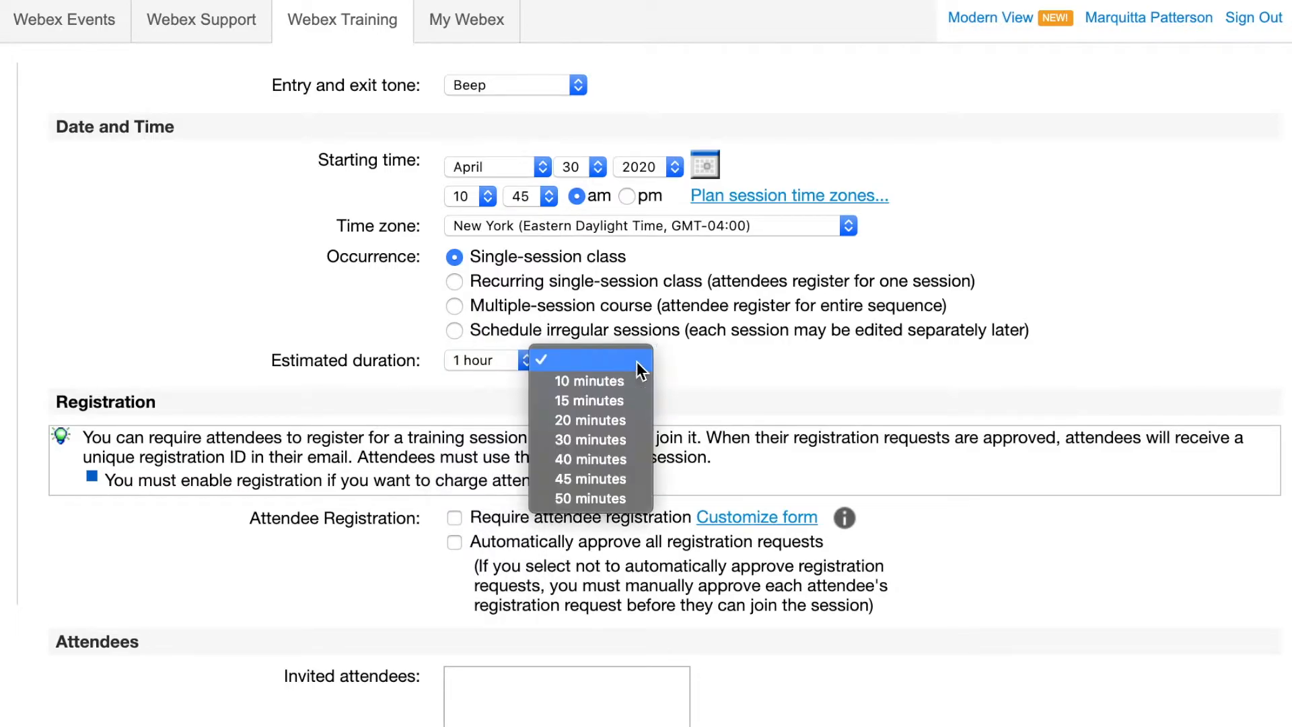
pyautogui.click(708, 376)
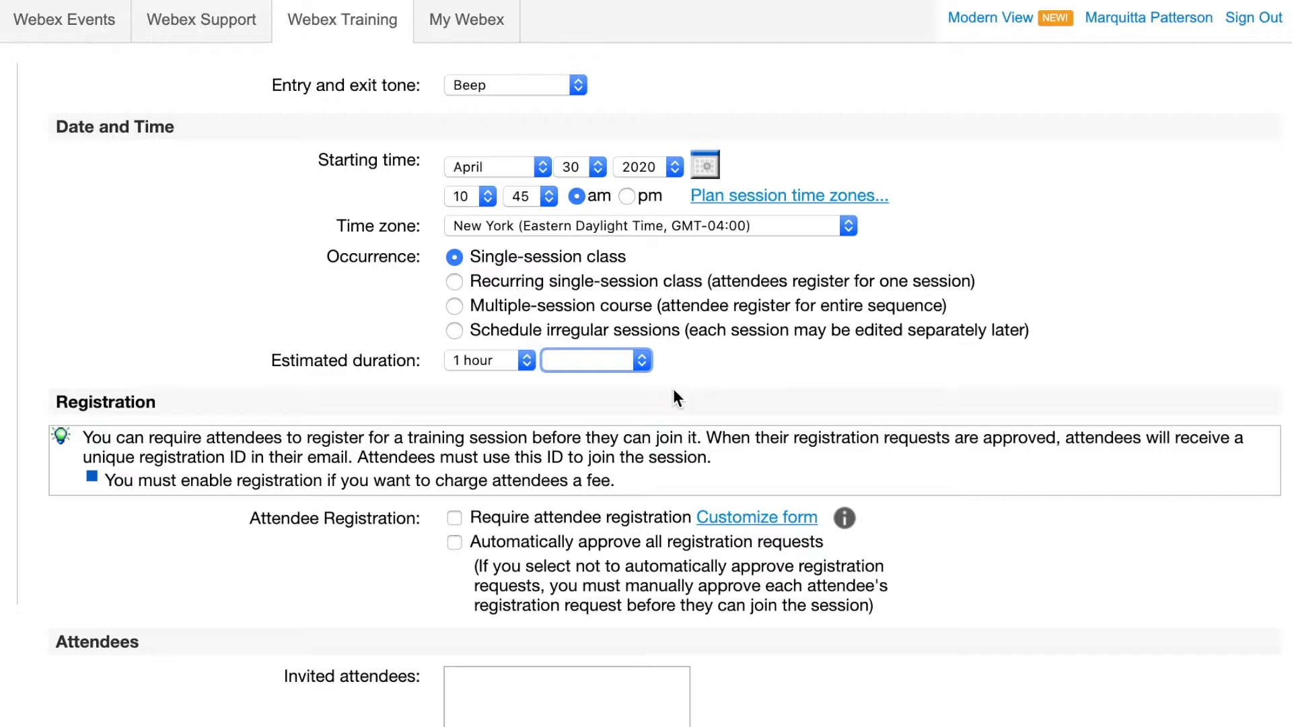
# Examine the attendee registration options and the fields offered in the customizable registration form, then close the form without changes.
pyautogui.scroll(-3, 502, 436)
pyautogui.scroll(-2, 502, 436)
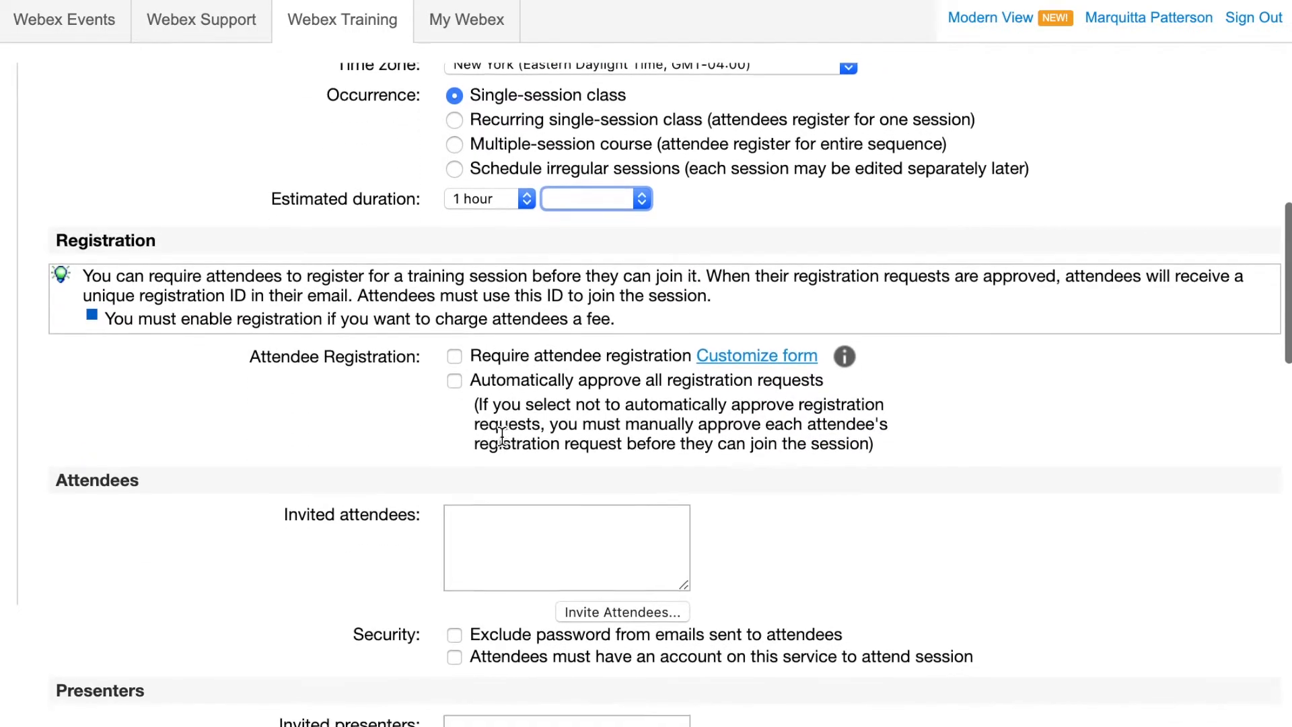
pyautogui.scroll(1, 502, 436)
pyautogui.scroll(-1, 502, 436)
pyautogui.scroll(1, 502, 436)
pyautogui.scroll(-1, 502, 436)
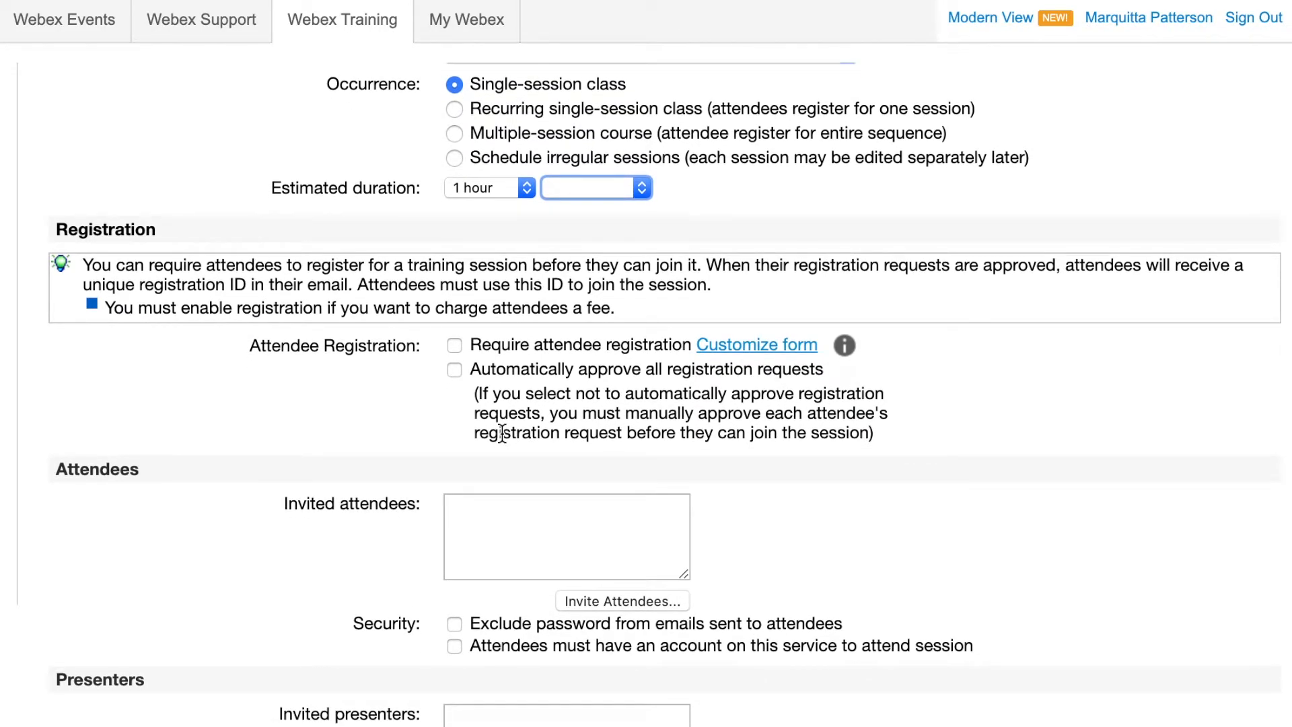
pyautogui.click(753, 345)
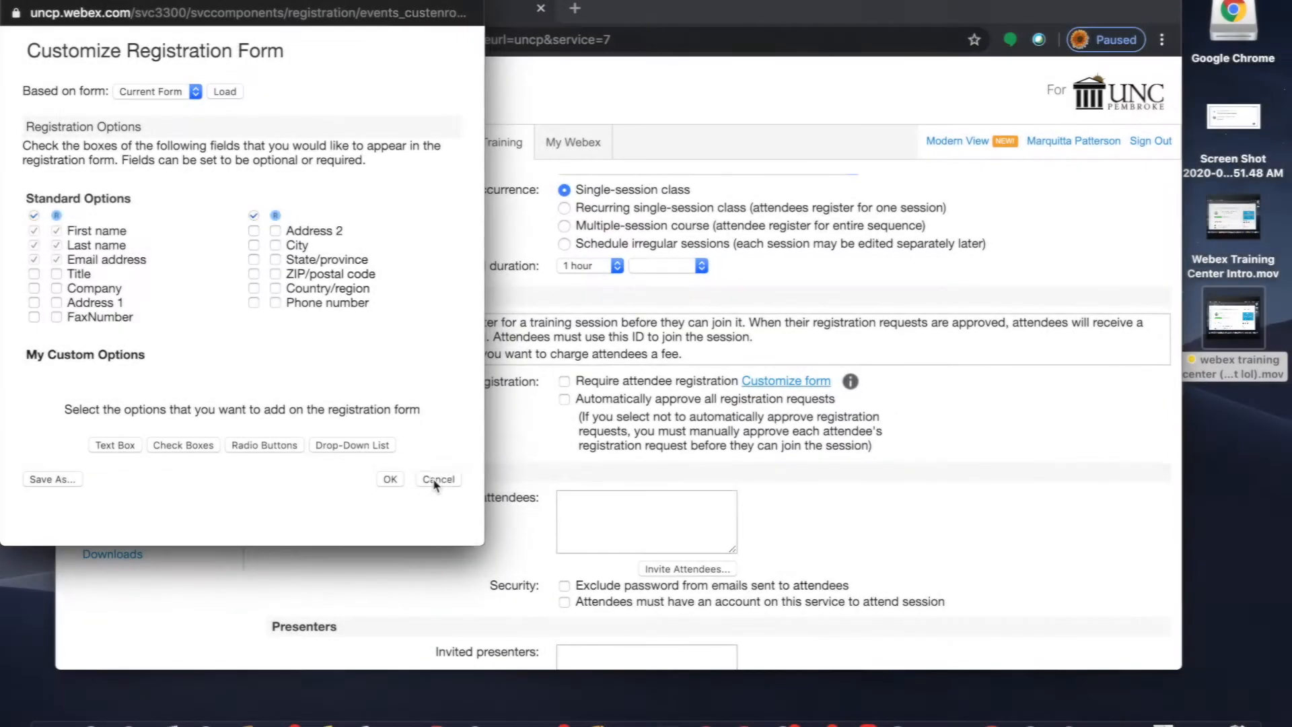
pyautogui.click(623, 636)
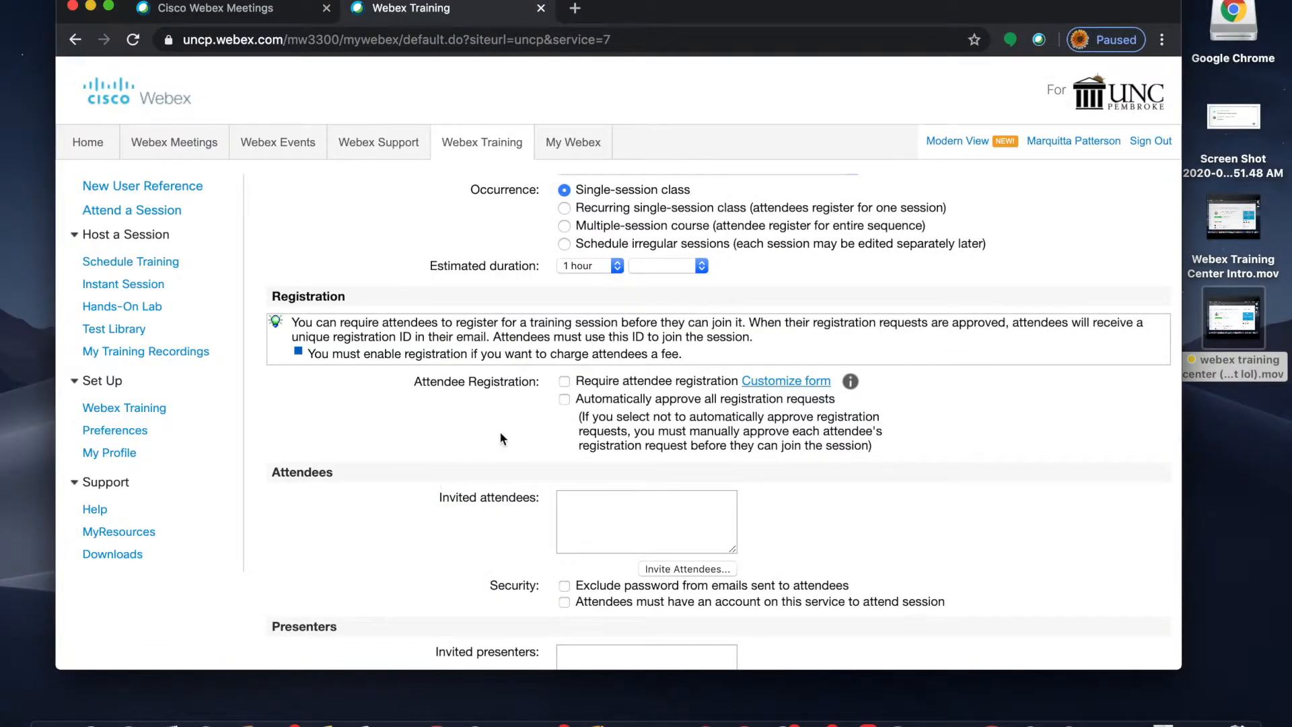
# Add a new attendee with a full name and email address, and invite that attendee to the training session.
pyautogui.scroll(-5, 538, 498)
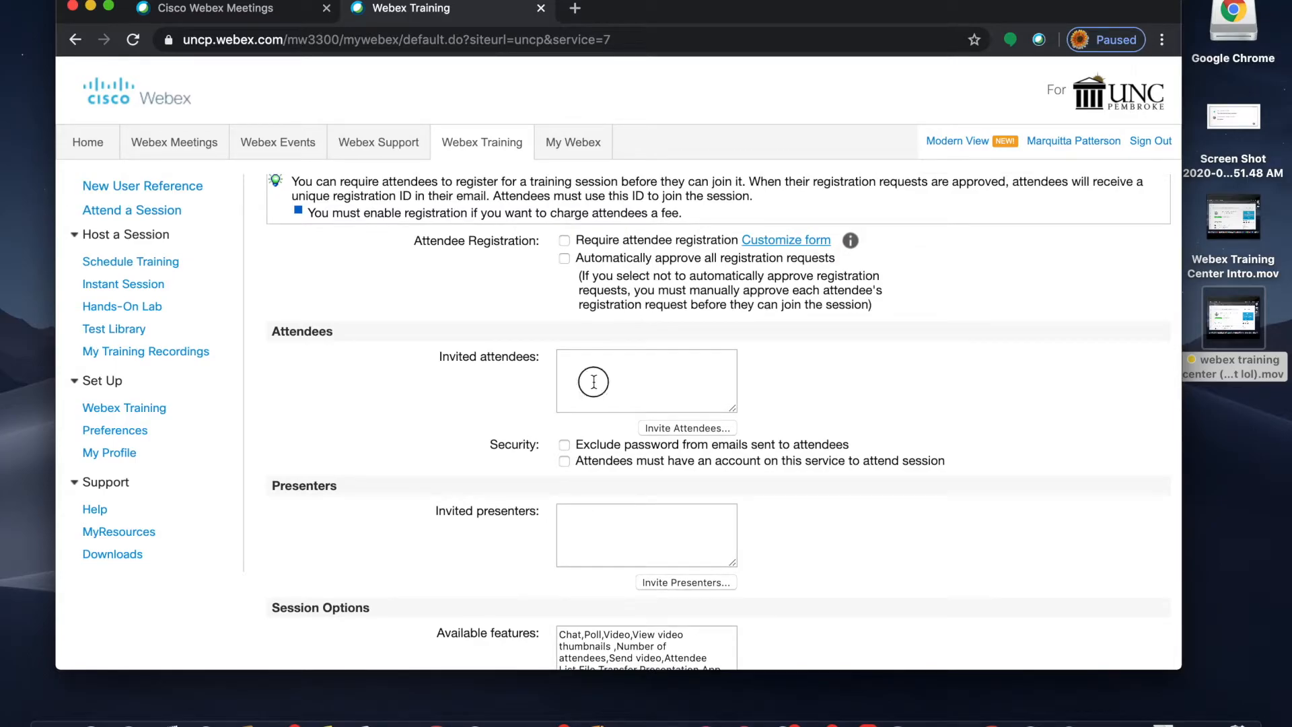
pyautogui.click(666, 428)
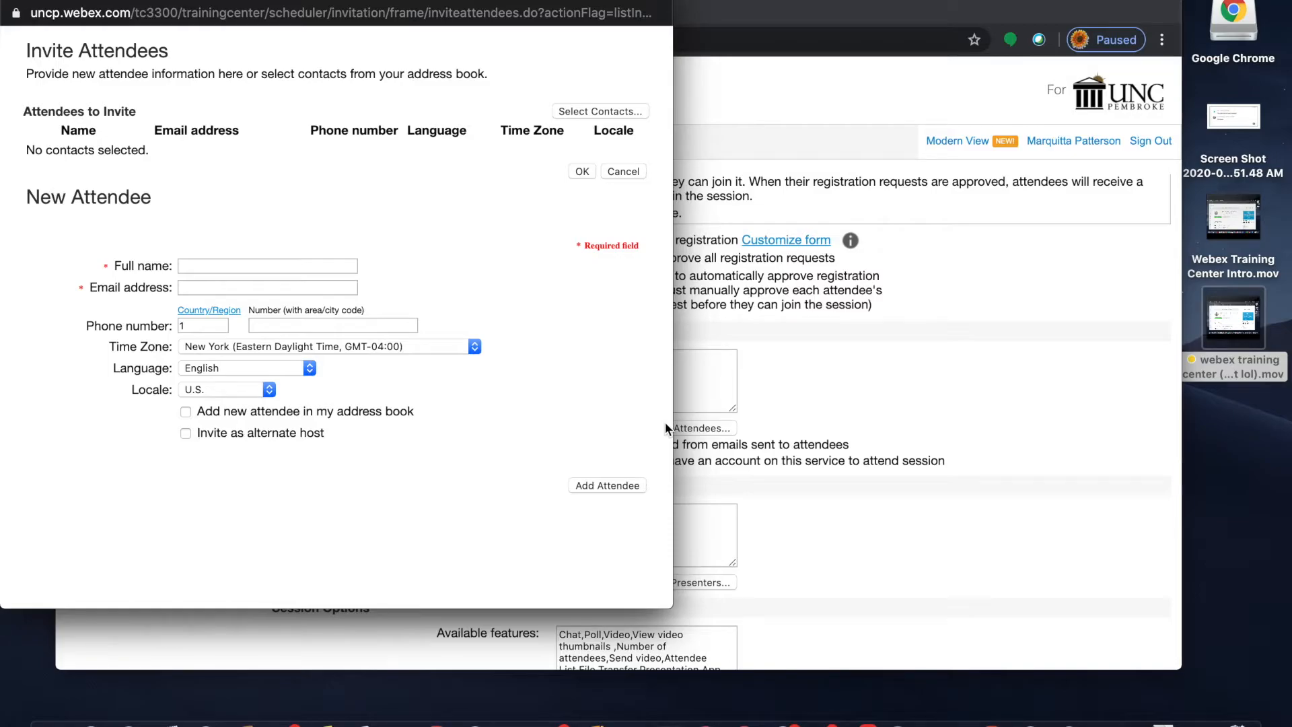
pyautogui.click(340, 267)
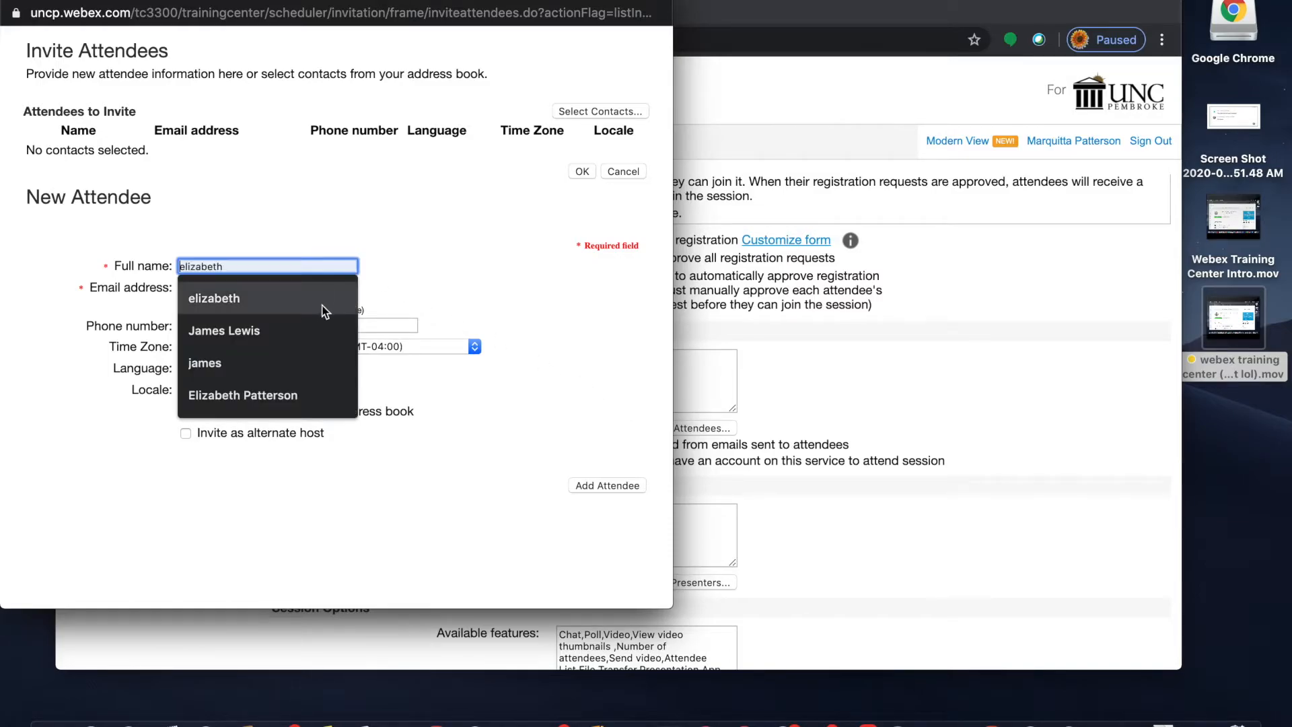
pyautogui.click(312, 329)
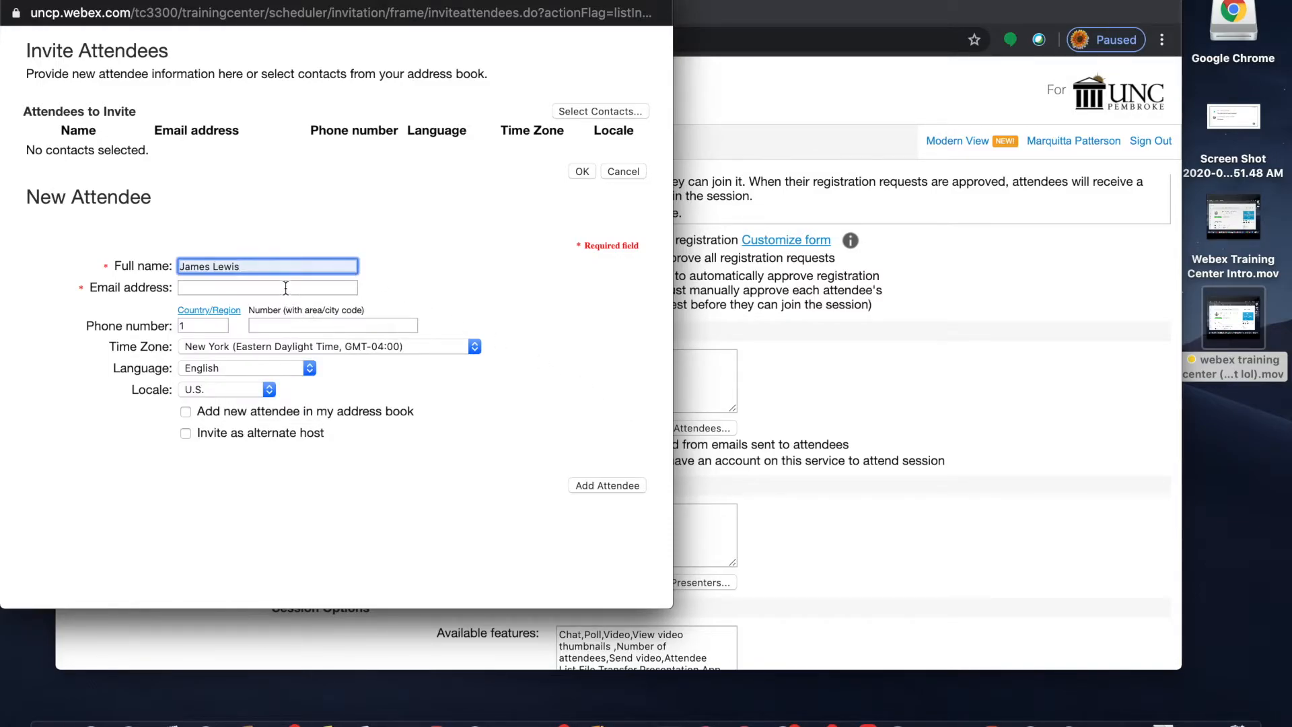
pyautogui.click(285, 288)
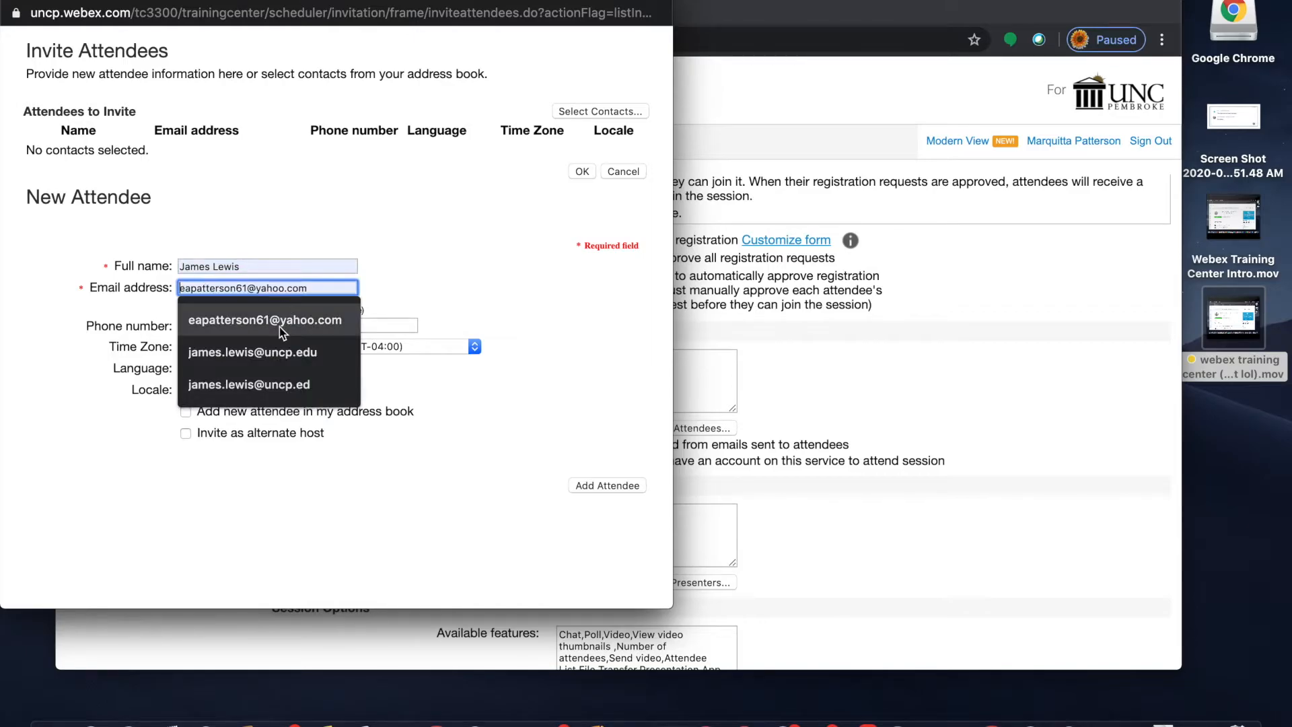
pyautogui.click(280, 350)
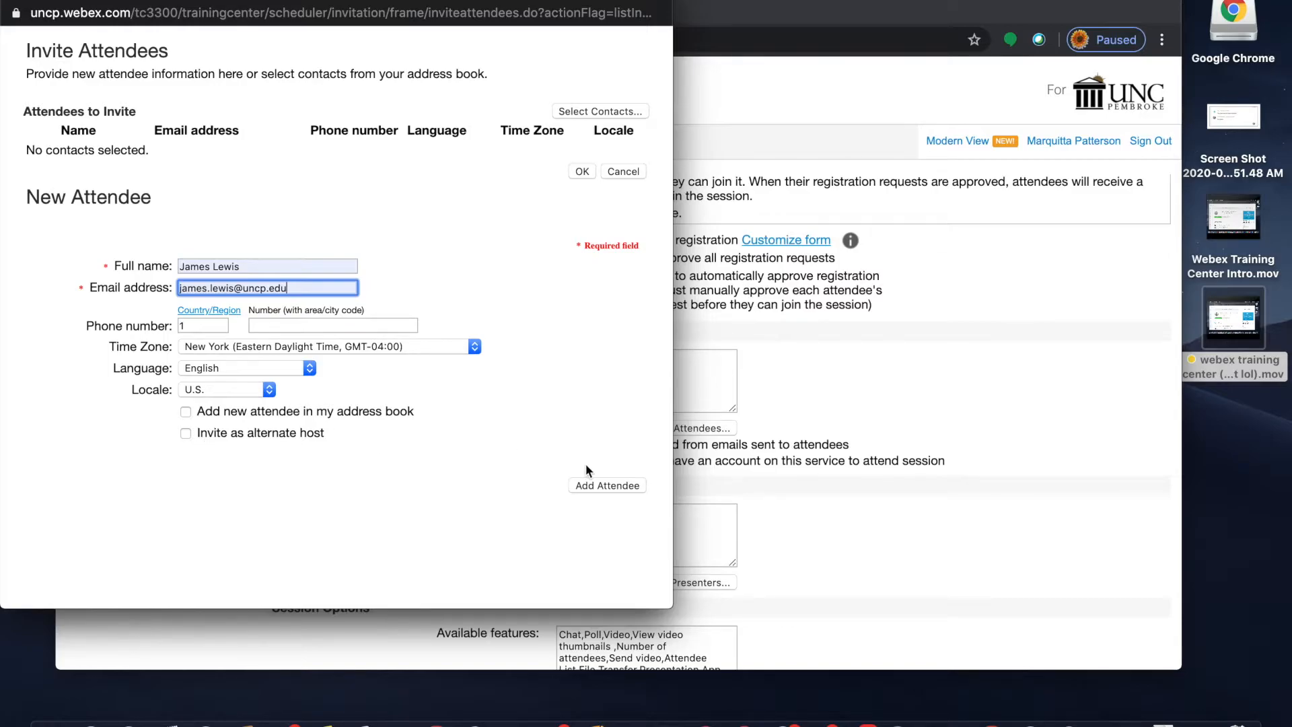
pyautogui.click(596, 488)
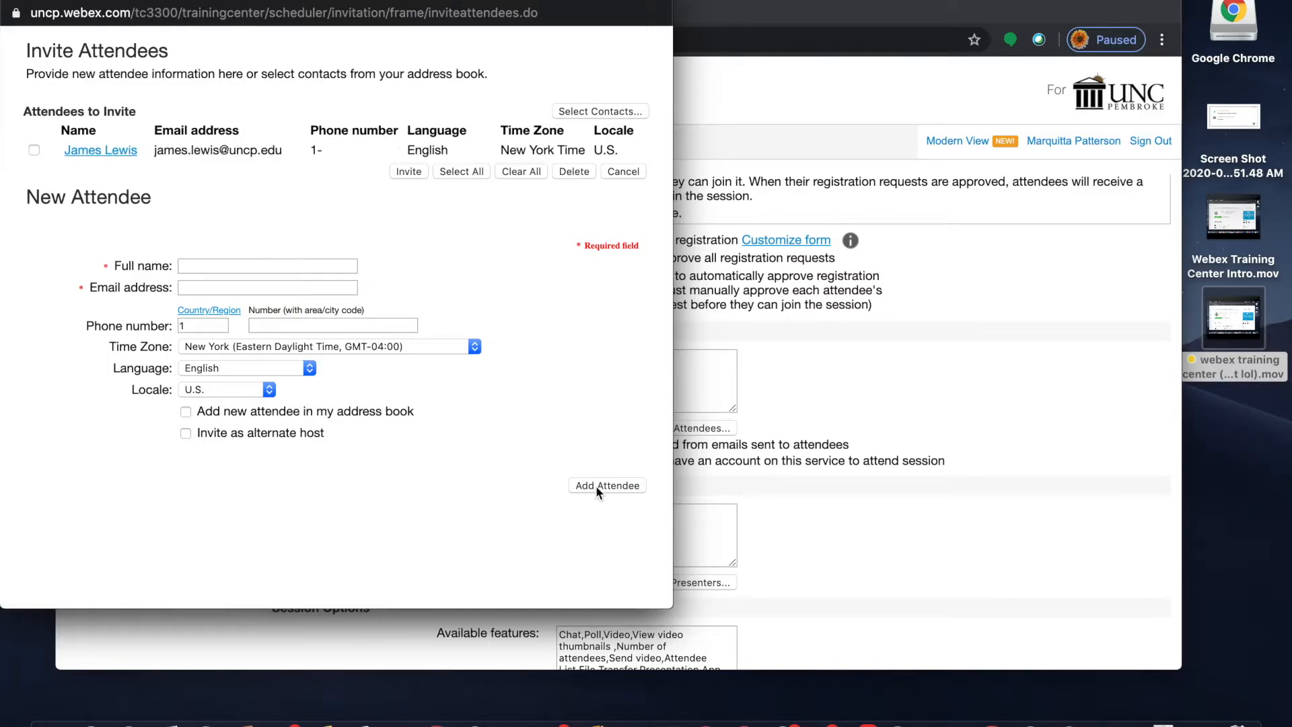
pyautogui.click(35, 150)
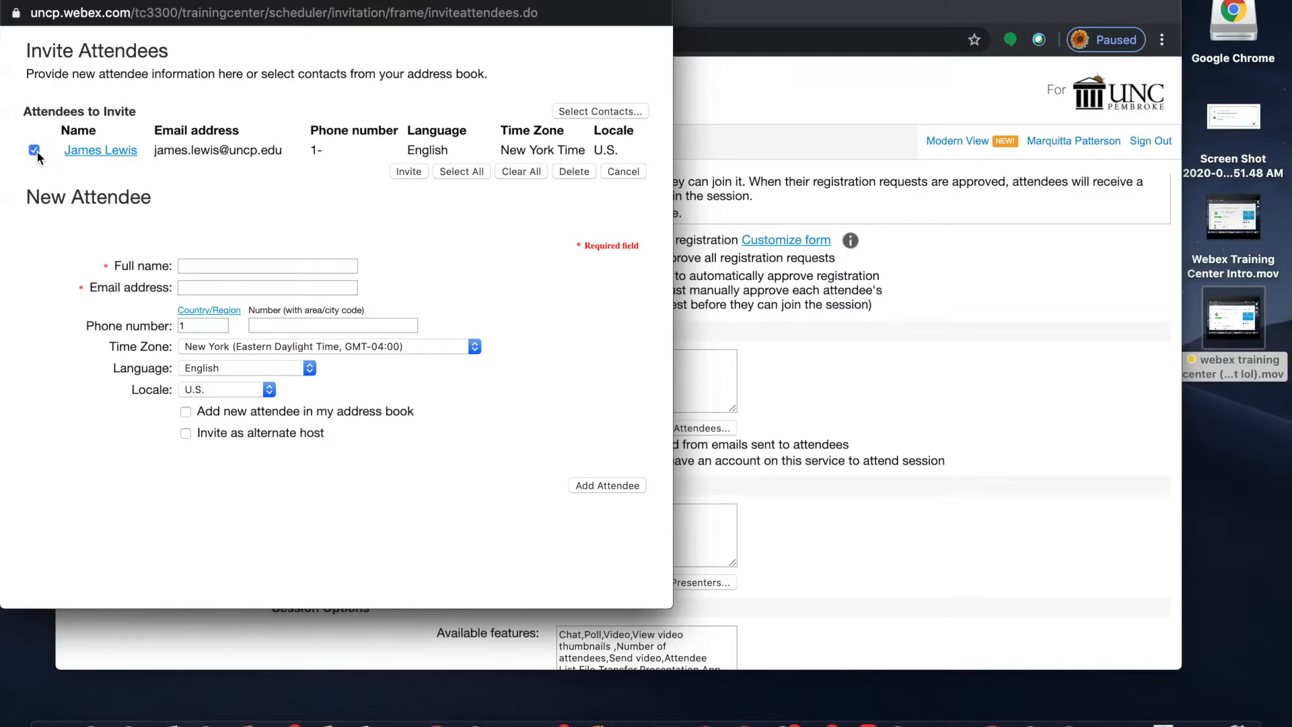
pyautogui.click(408, 172)
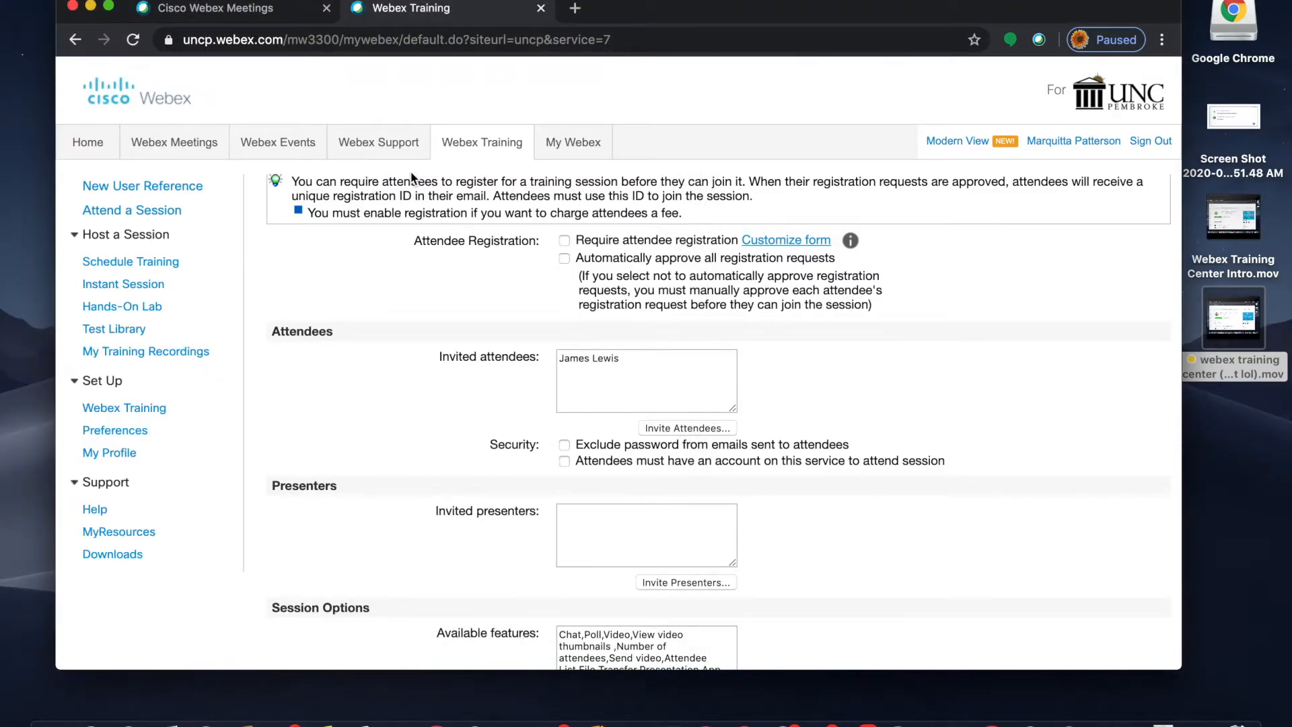
# Add the same person as a new presenter with full name and email address, and invite them to present the session.
pyautogui.scroll(-2, 567, 571)
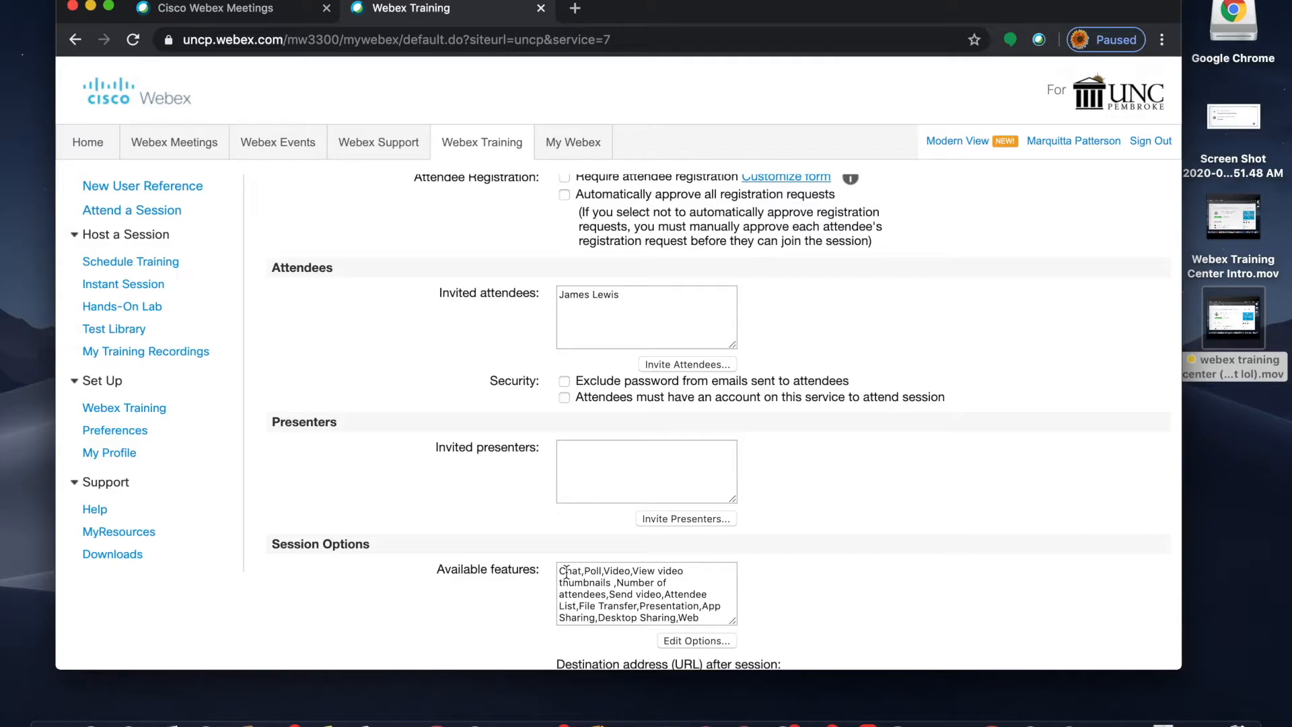
pyautogui.scroll(-3, 566, 572)
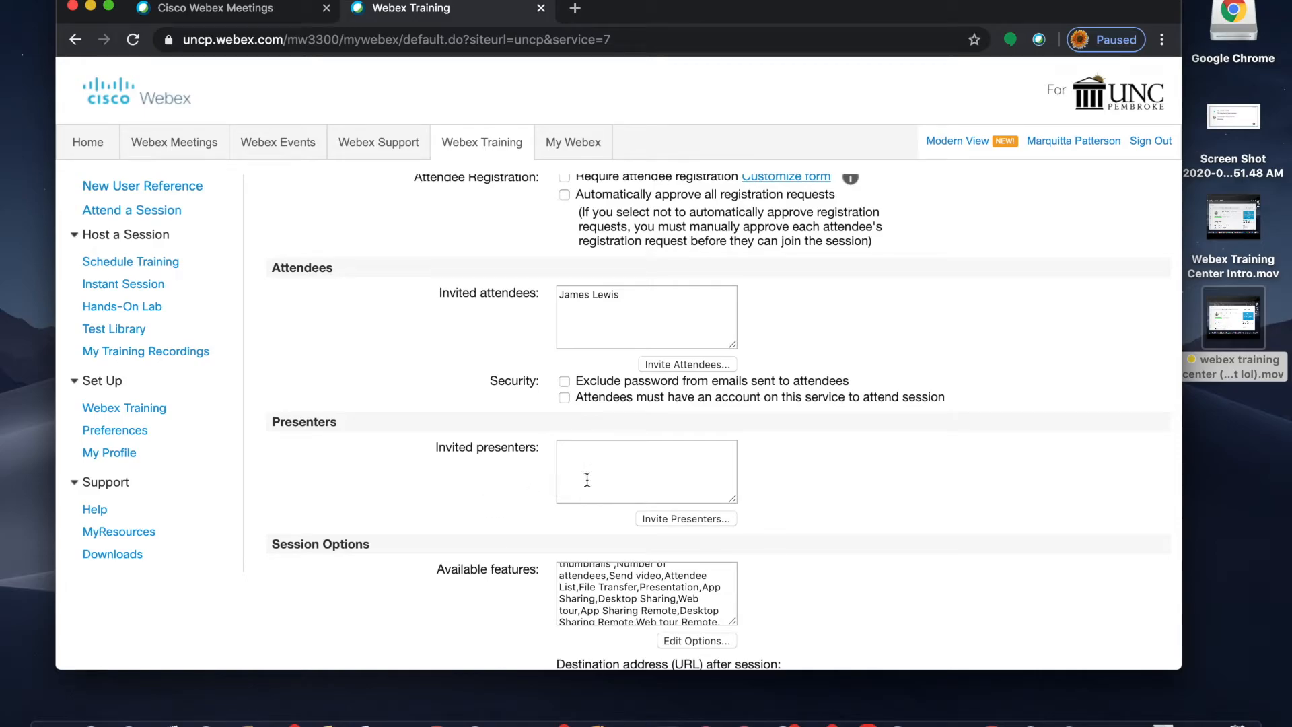
pyautogui.scroll(-3, 587, 480)
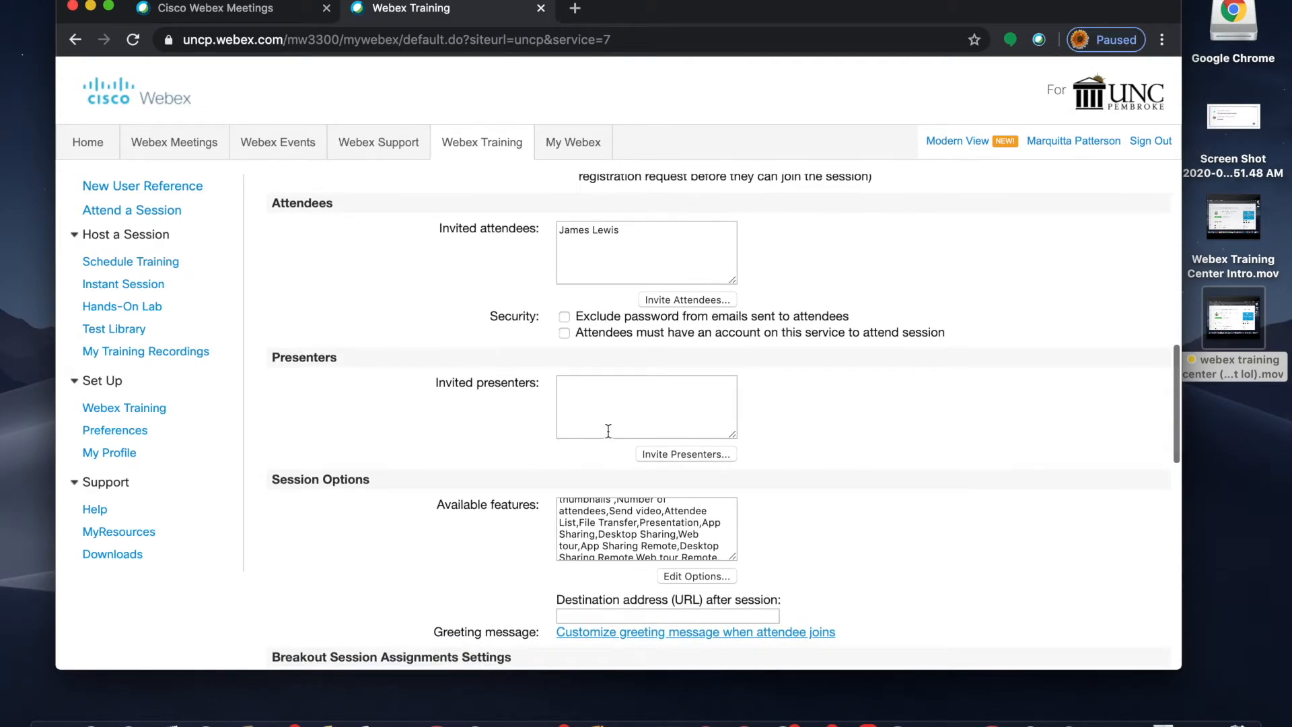
pyautogui.click(615, 417)
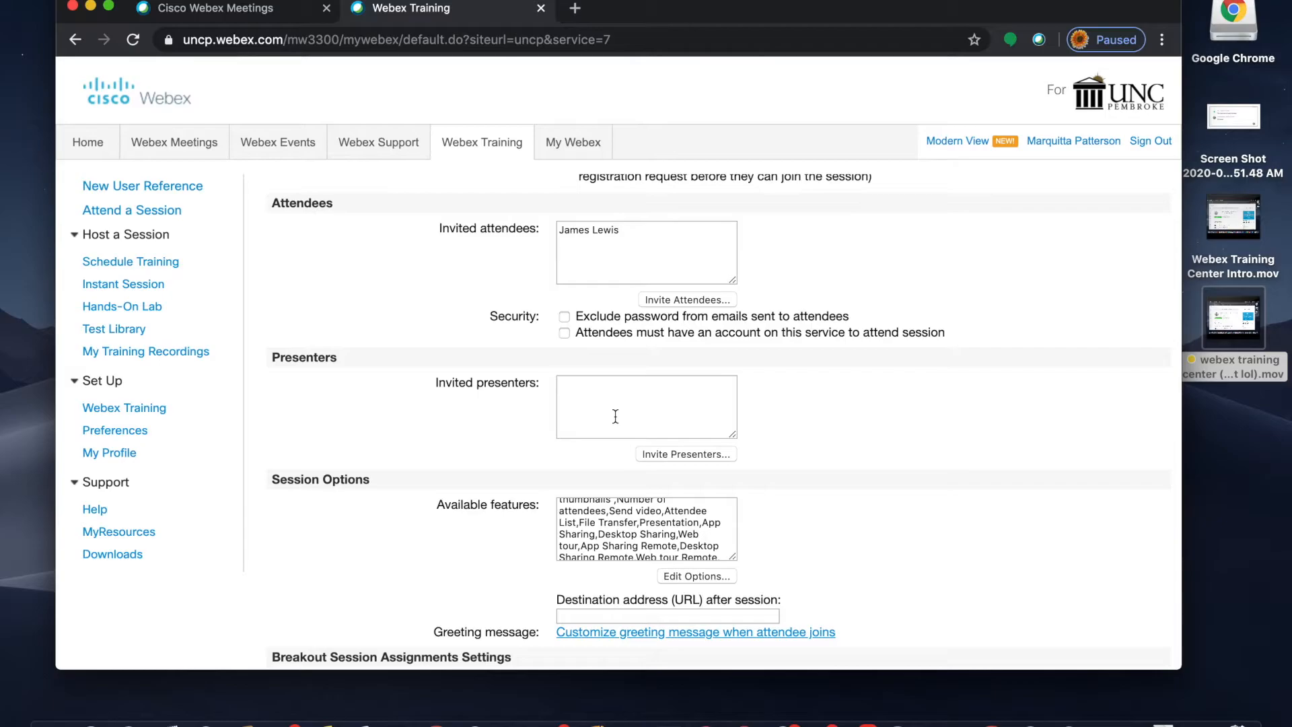
pyautogui.click(689, 452)
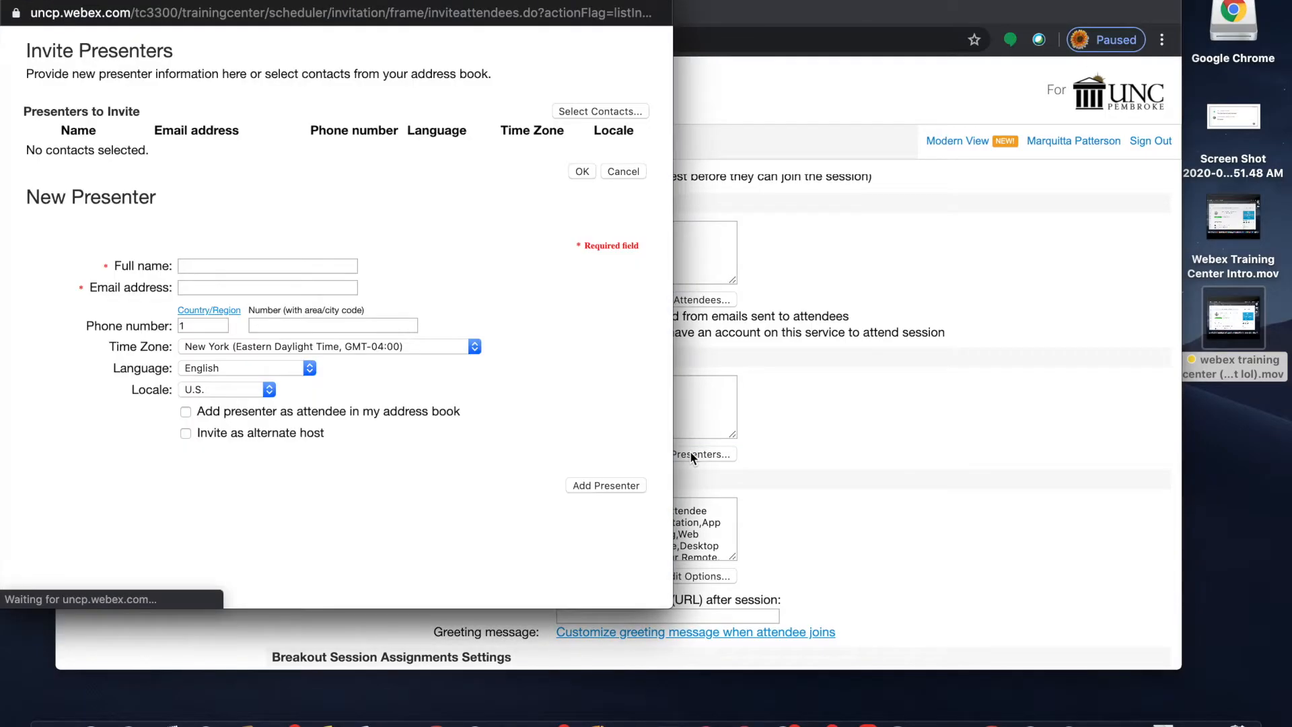
pyautogui.click(318, 267)
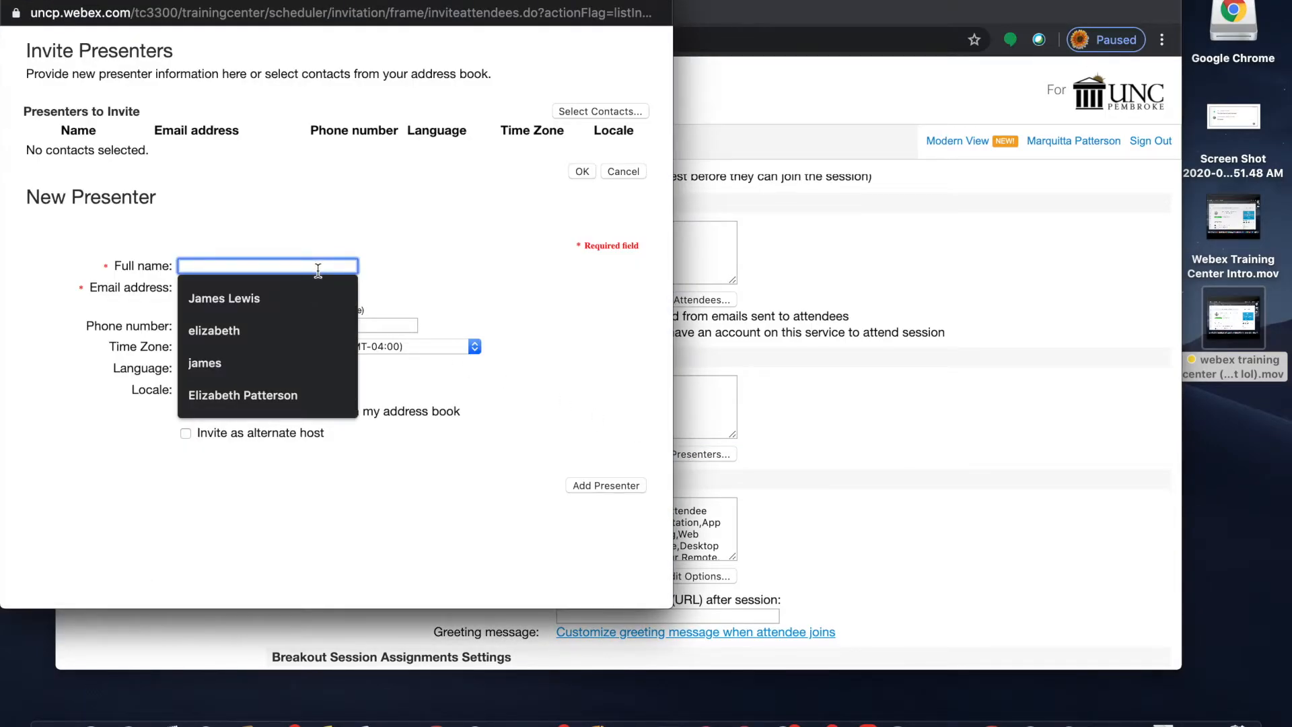
pyautogui.click(310, 290)
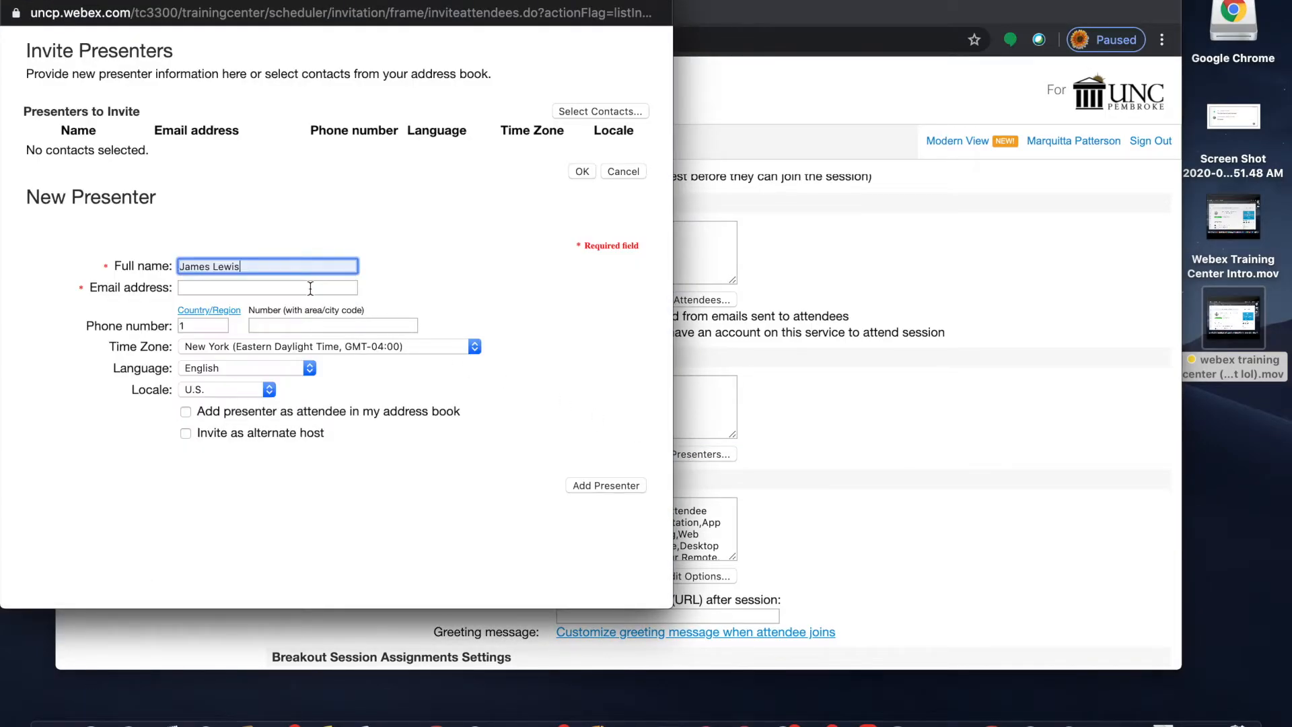
pyautogui.click(263, 288)
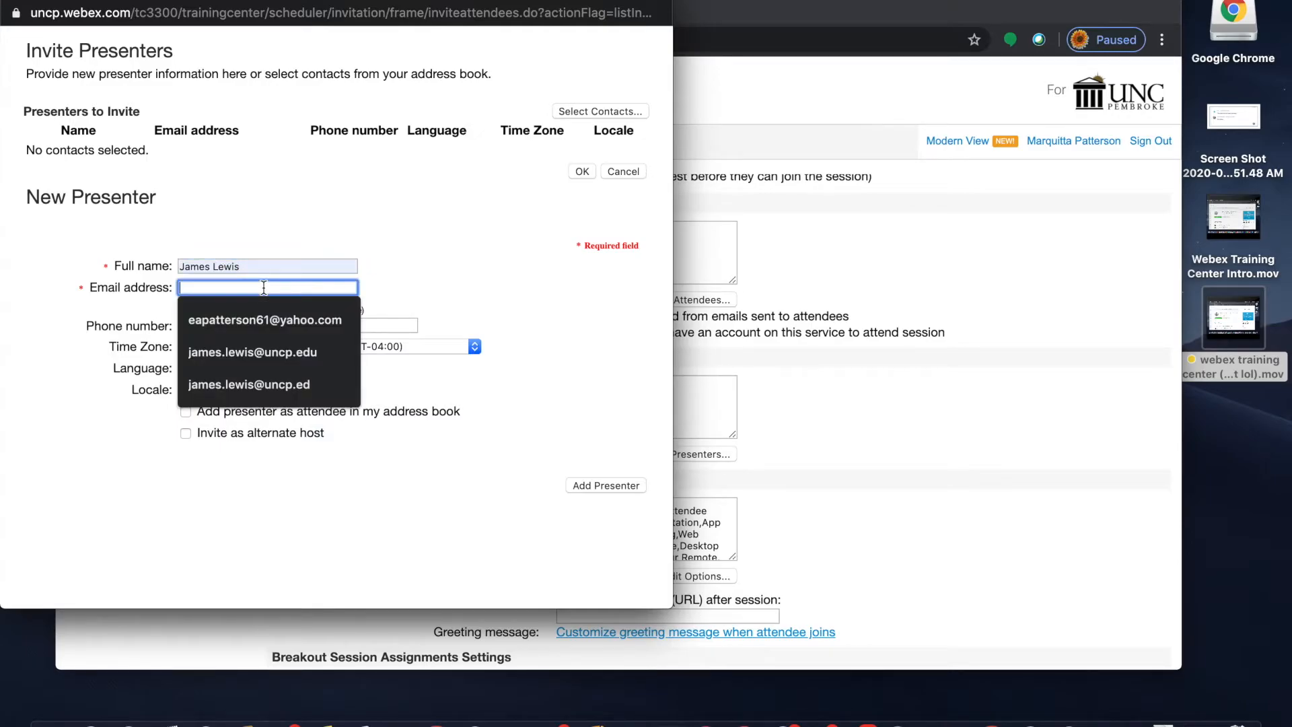
pyautogui.click(253, 352)
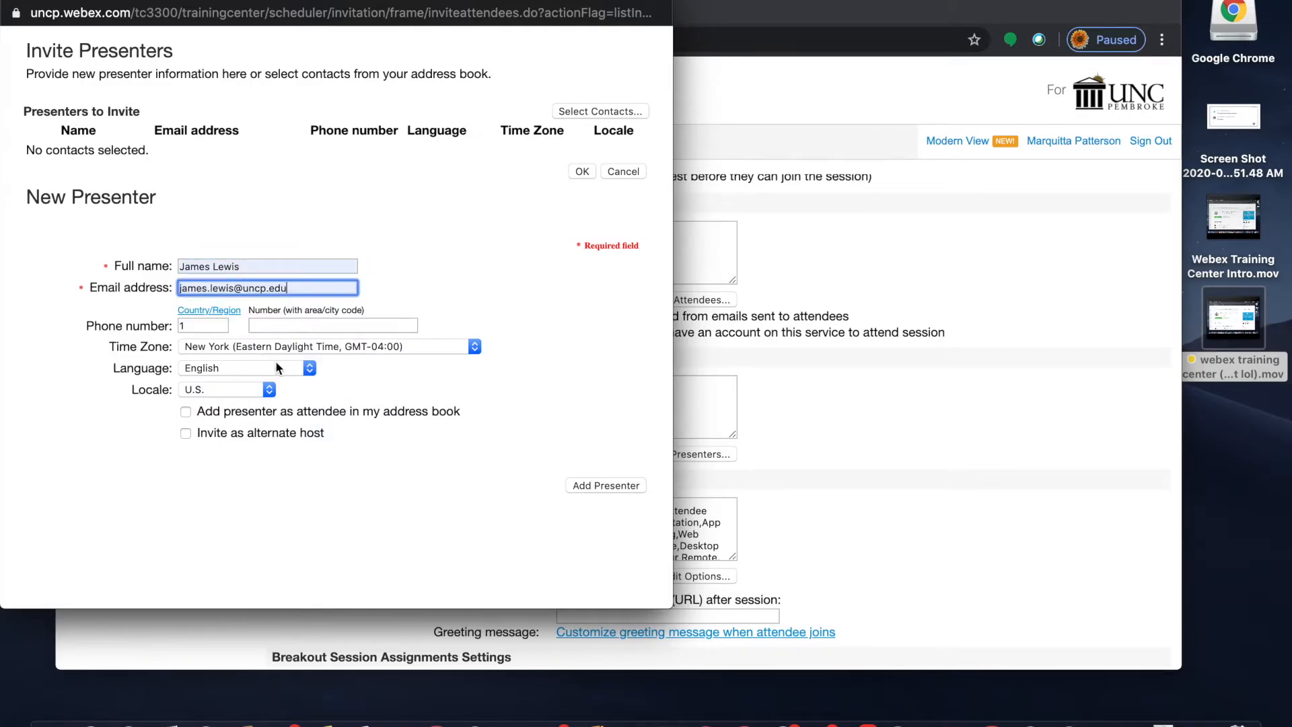
pyautogui.click(584, 485)
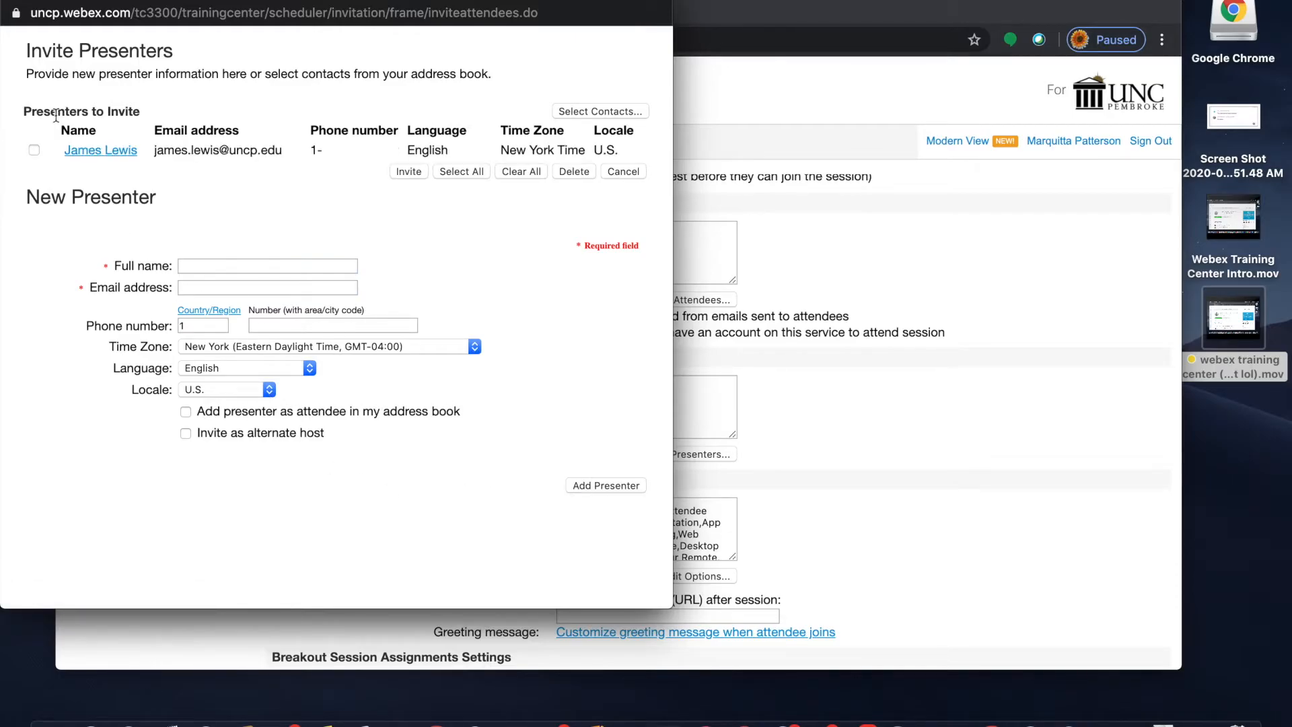
pyautogui.click(33, 149)
pyautogui.click(407, 171)
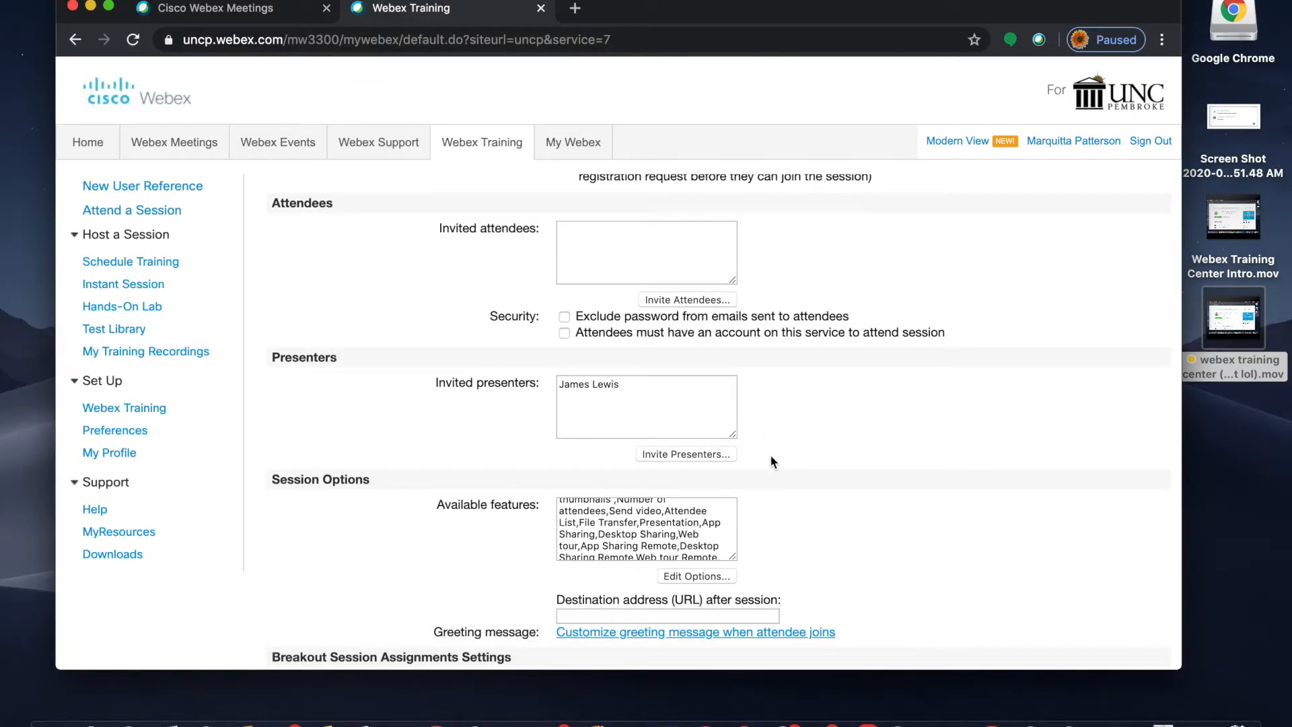
# Review the session's available features and the participant options and attendee privileges offered for editing, then close the options without changes.
pyautogui.scroll(-3, 772, 461)
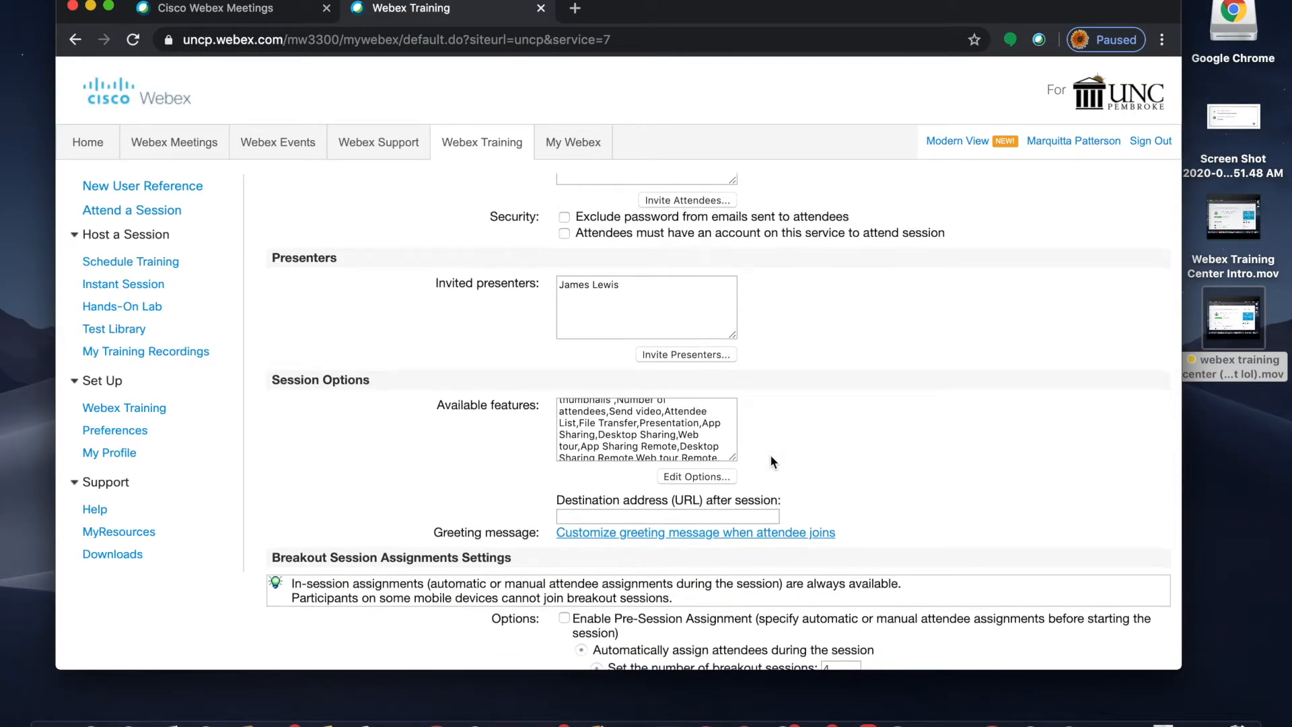
pyautogui.scroll(-1, 772, 461)
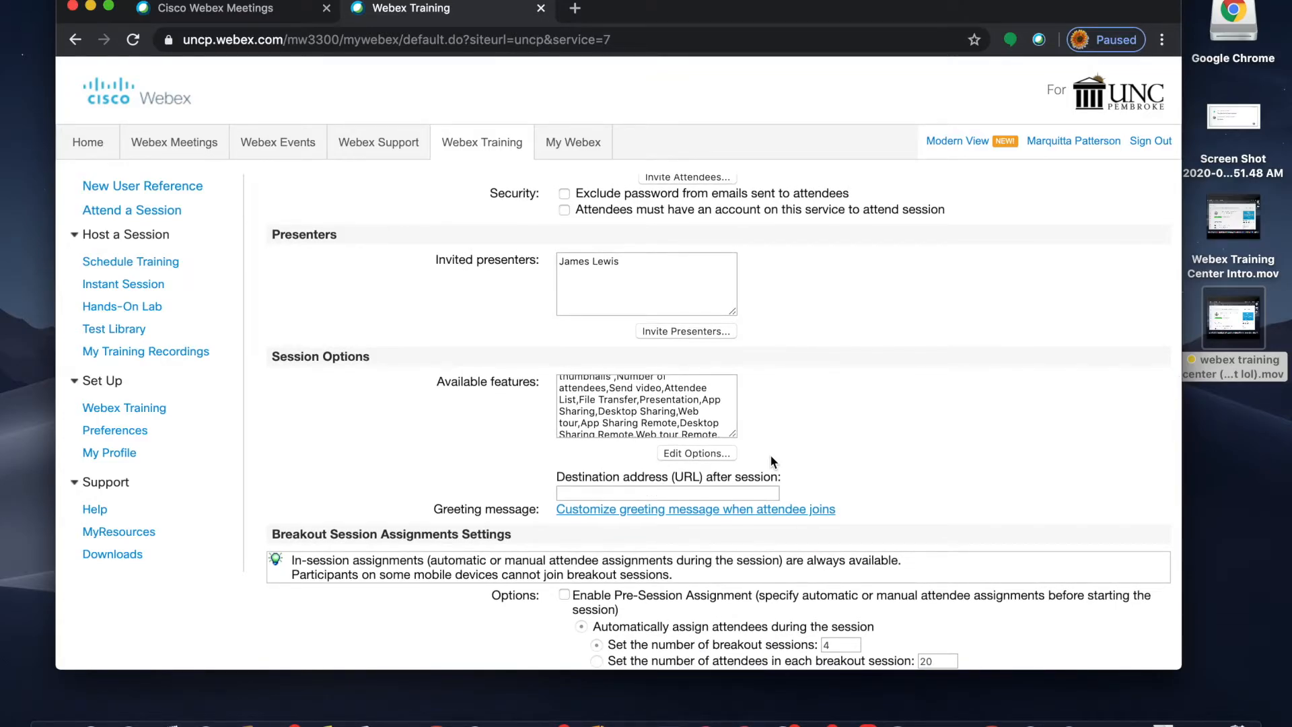
pyautogui.scroll(-1, 770, 461)
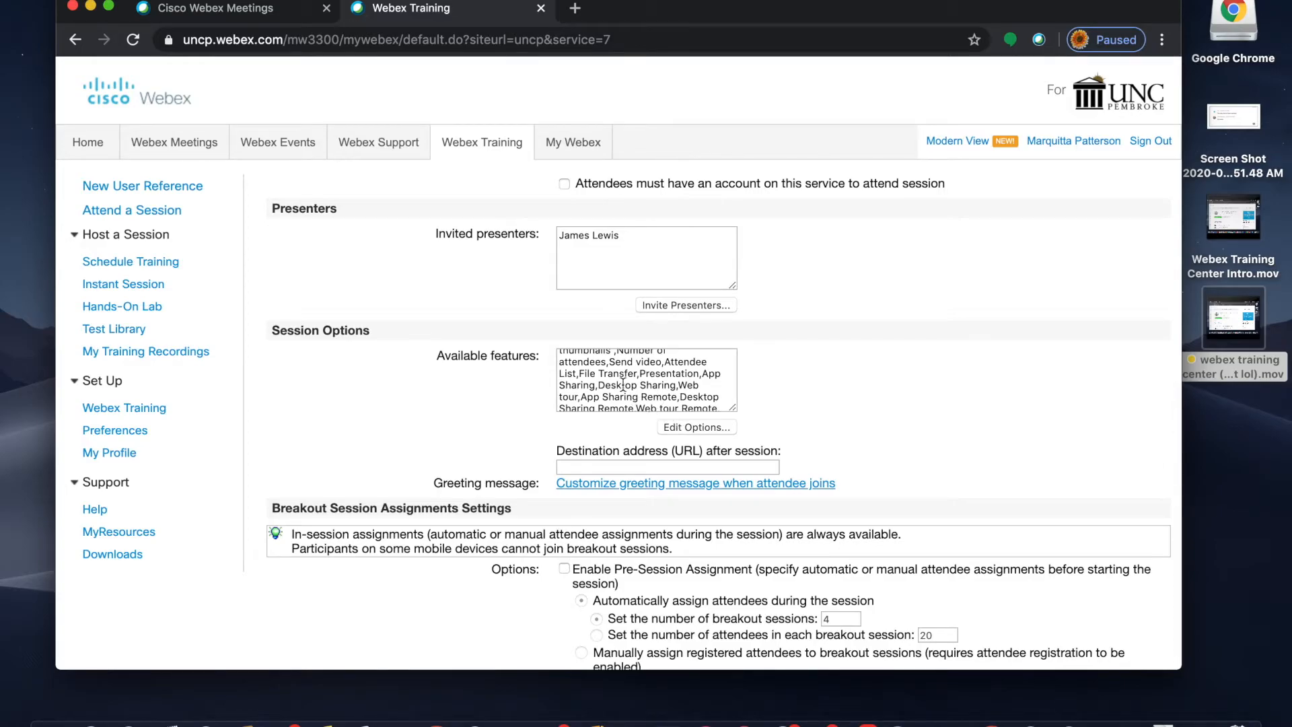
pyautogui.scroll(3, 623, 385)
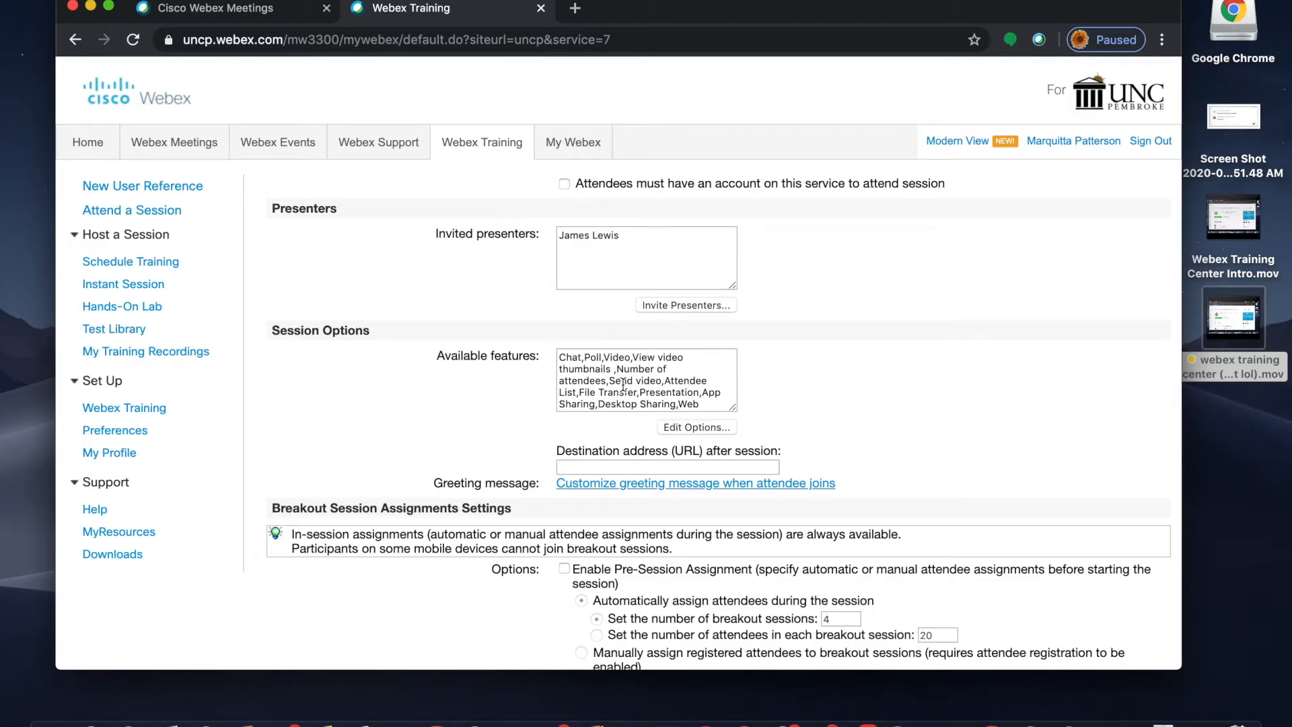
pyautogui.scroll(-2, 623, 384)
pyautogui.scroll(2, 623, 384)
pyautogui.scroll(-5, 623, 385)
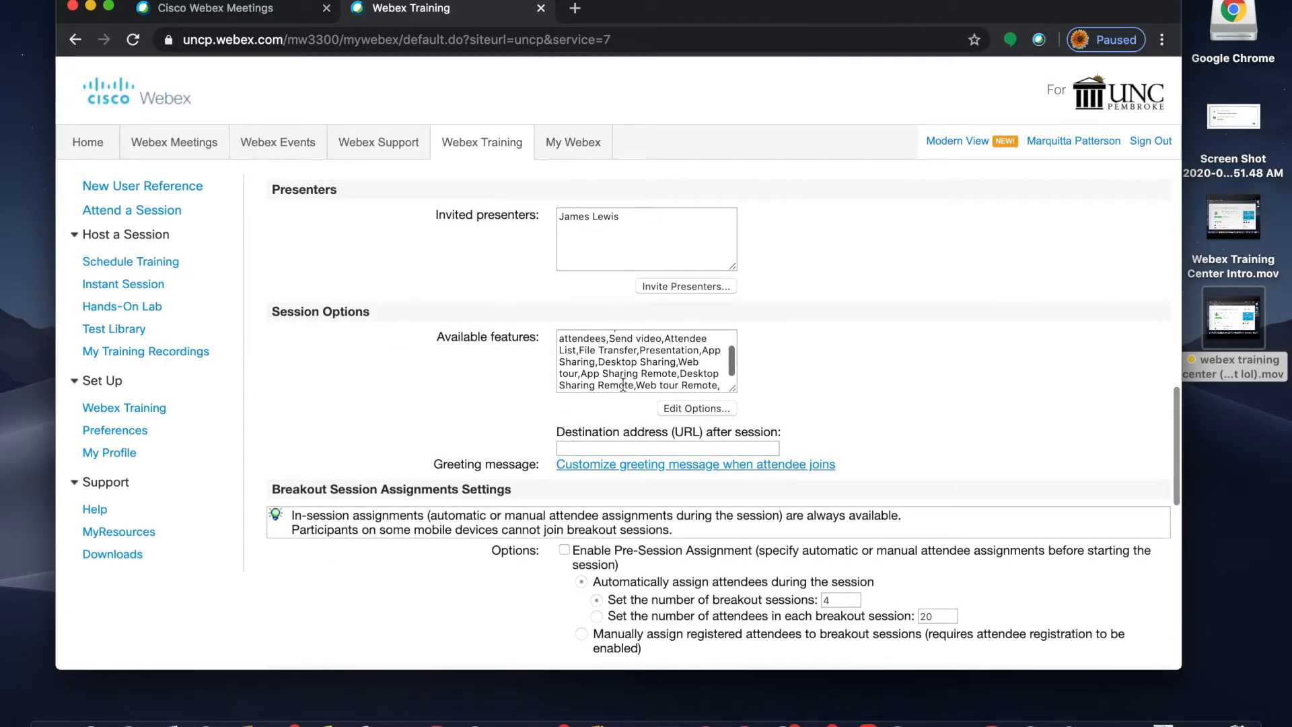
pyautogui.click(687, 408)
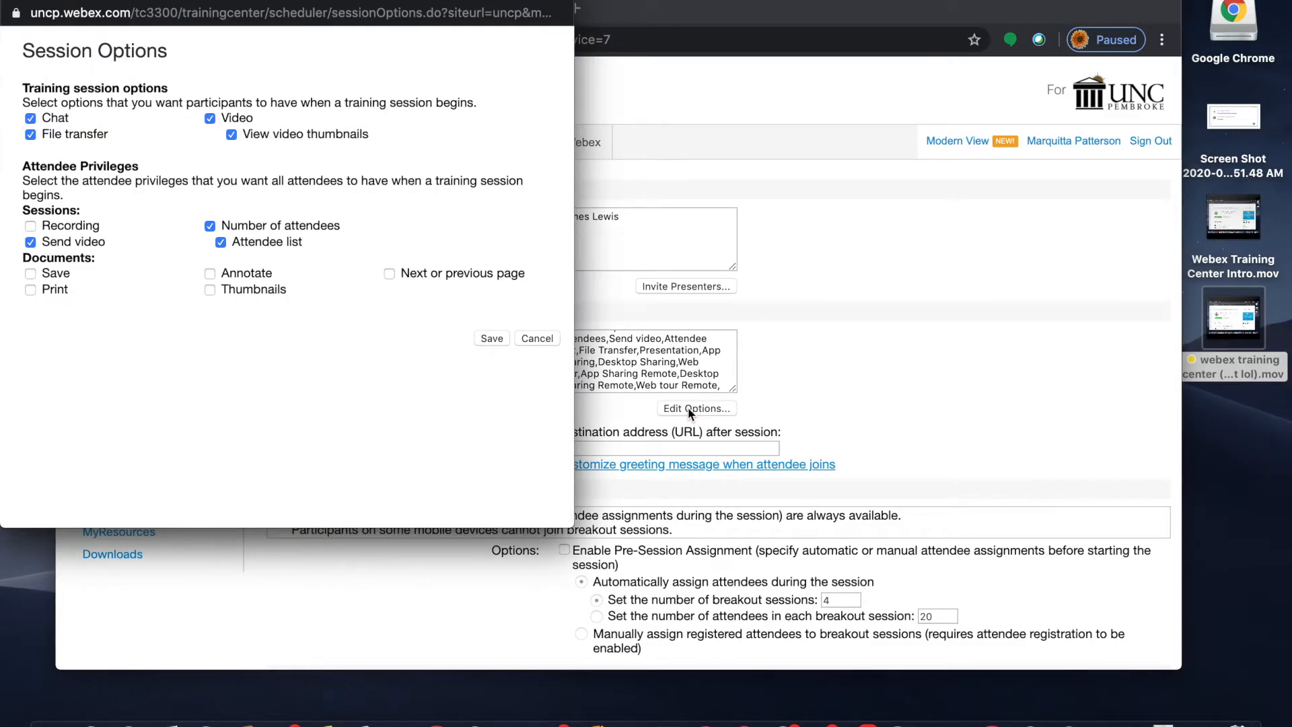
pyautogui.click(542, 340)
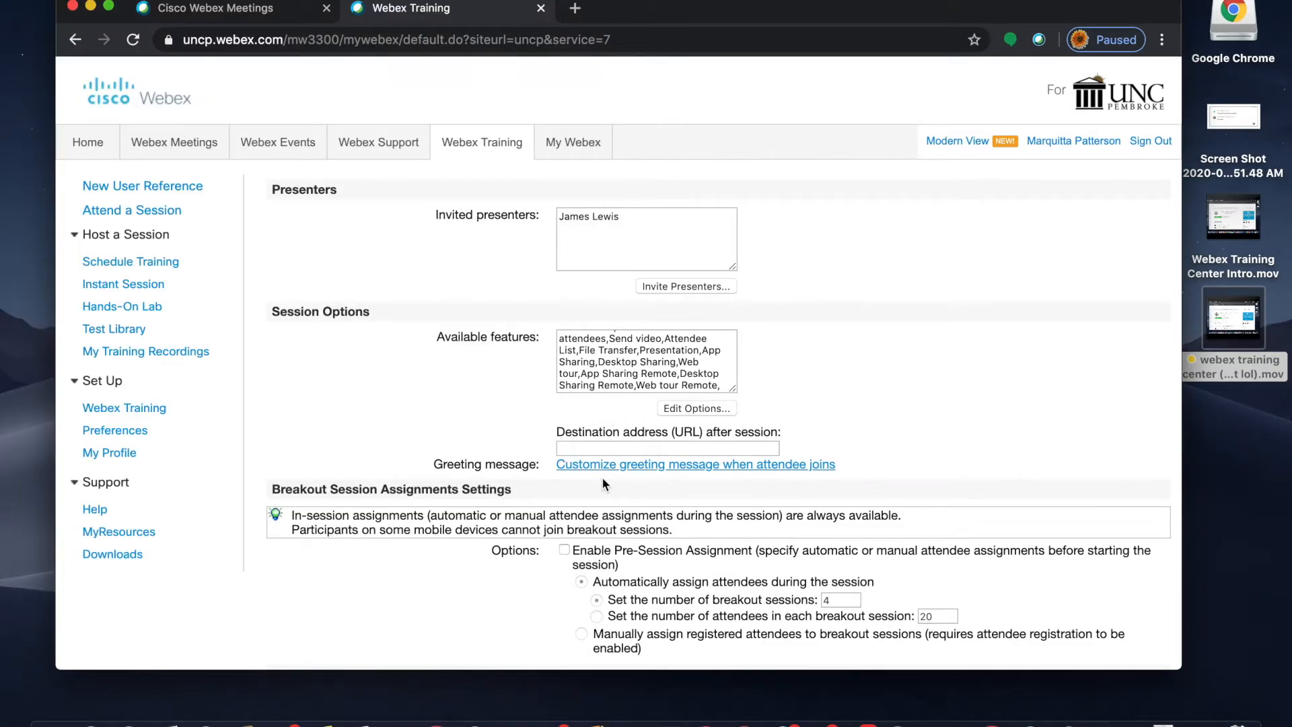
# Customize the greeting message settings so the default welcome message is displayed when attendees join the session.
pyautogui.scroll(-2, 601, 476)
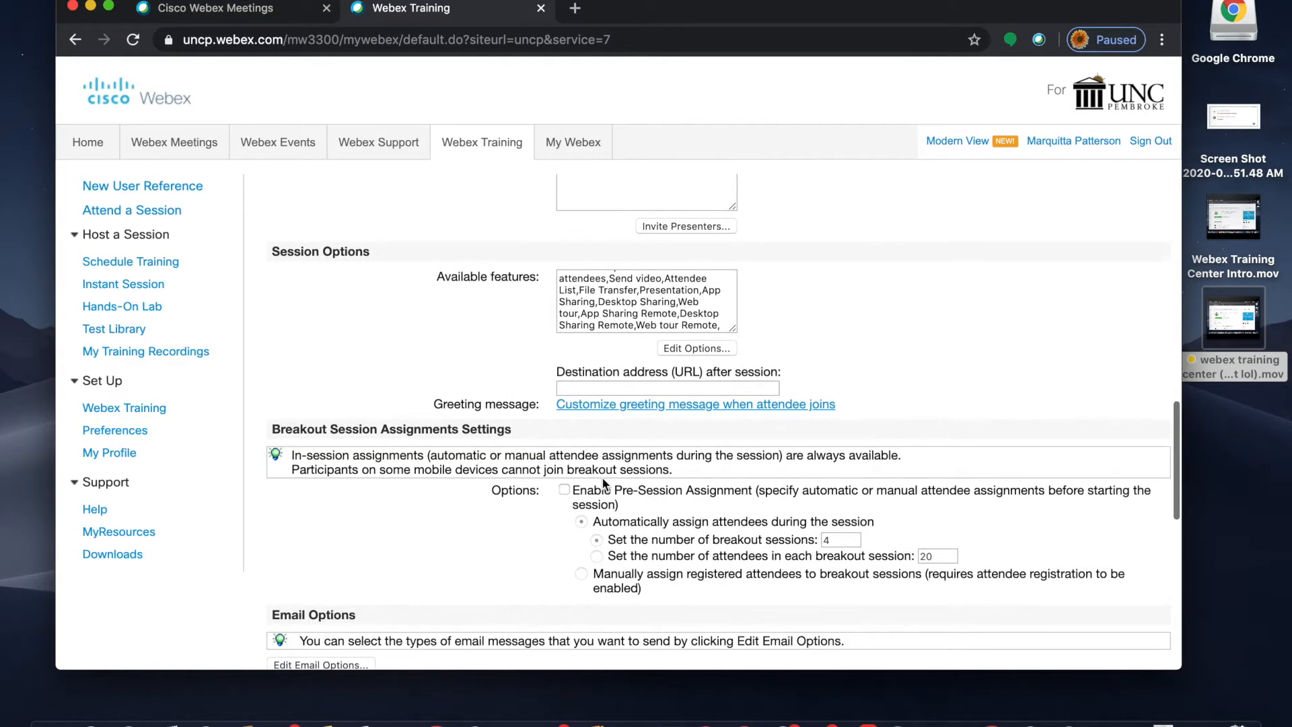
pyautogui.click(607, 408)
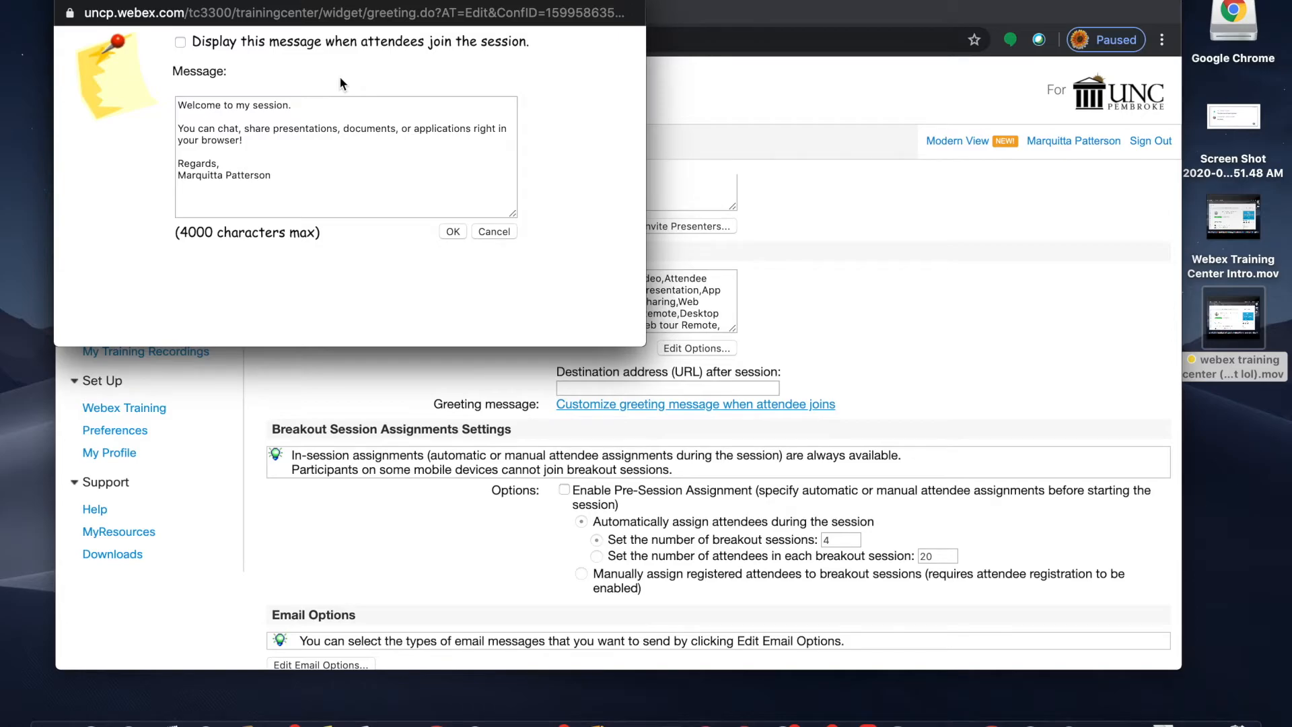
pyautogui.click(180, 42)
pyautogui.click(453, 231)
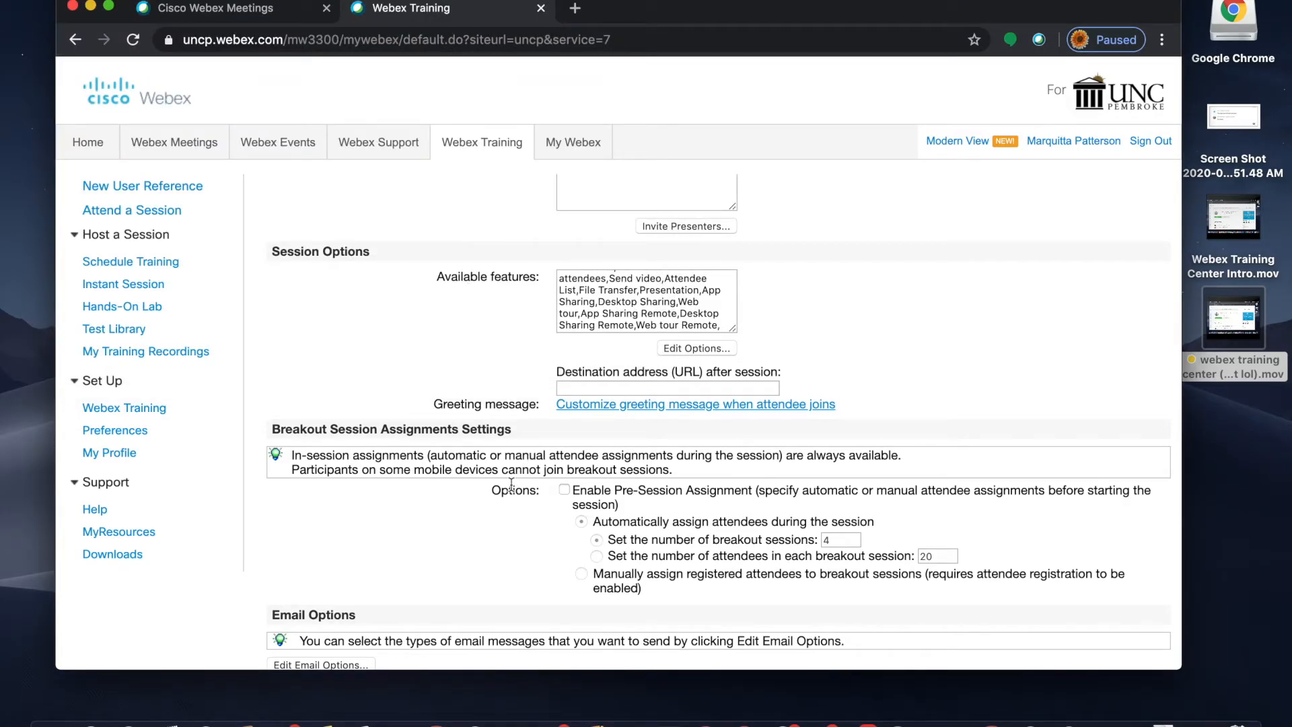
# Enable pre-session breakout assignment, with attendees assigned automatically during the session according to a set number of breakout sessions.
pyautogui.scroll(-5, 511, 485)
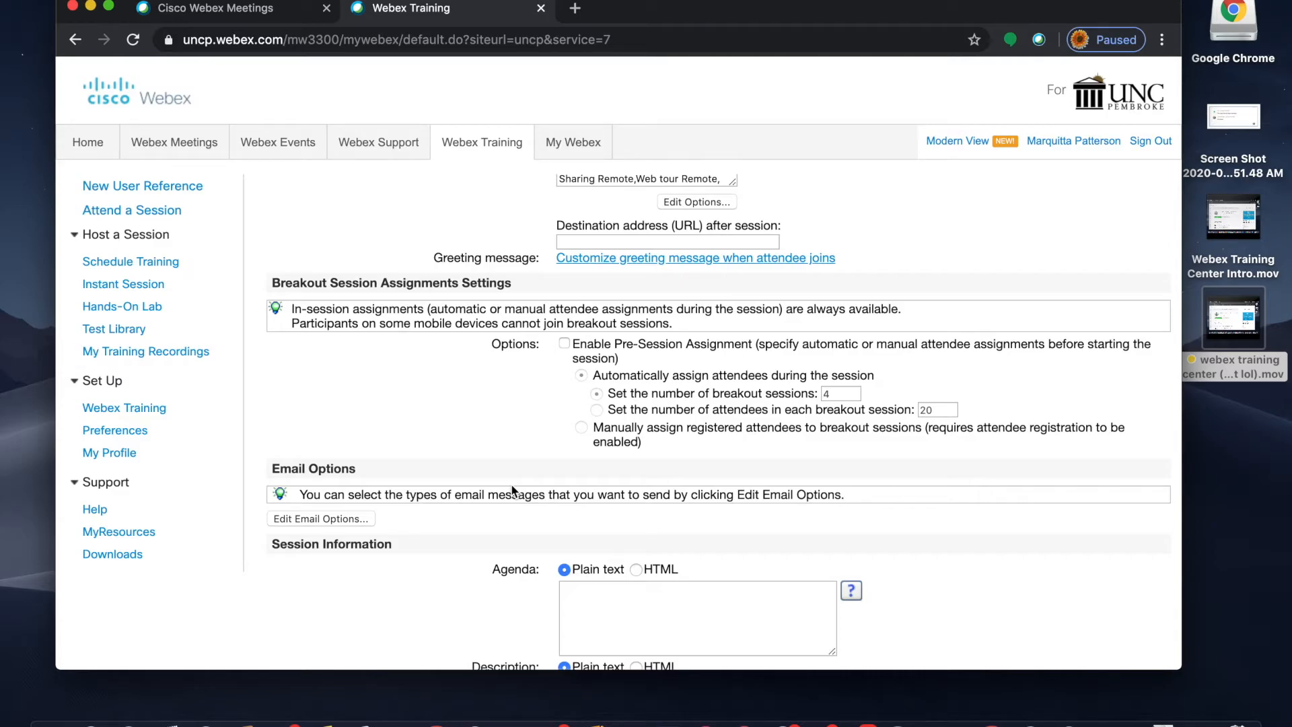
pyautogui.click(564, 343)
pyautogui.click(566, 344)
pyautogui.click(566, 344)
pyautogui.click(565, 345)
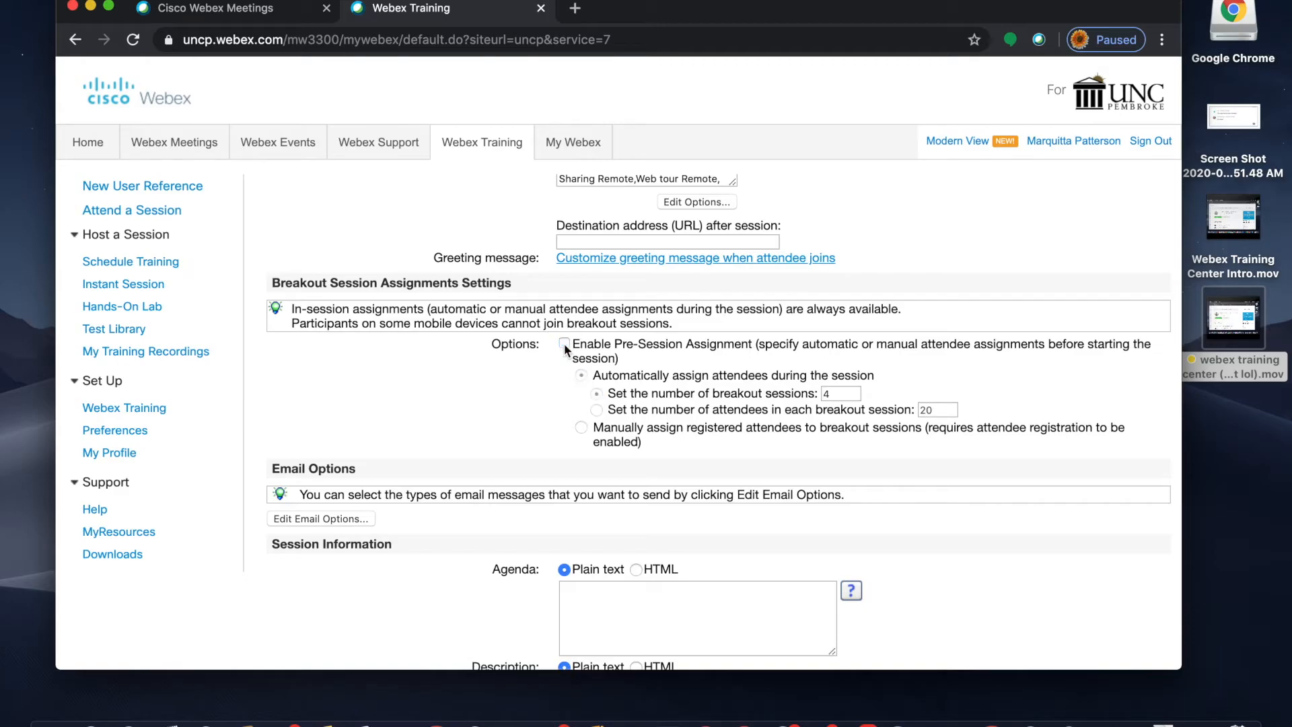
pyautogui.click(585, 428)
pyautogui.click(585, 428)
pyautogui.click(597, 412)
pyautogui.click(564, 343)
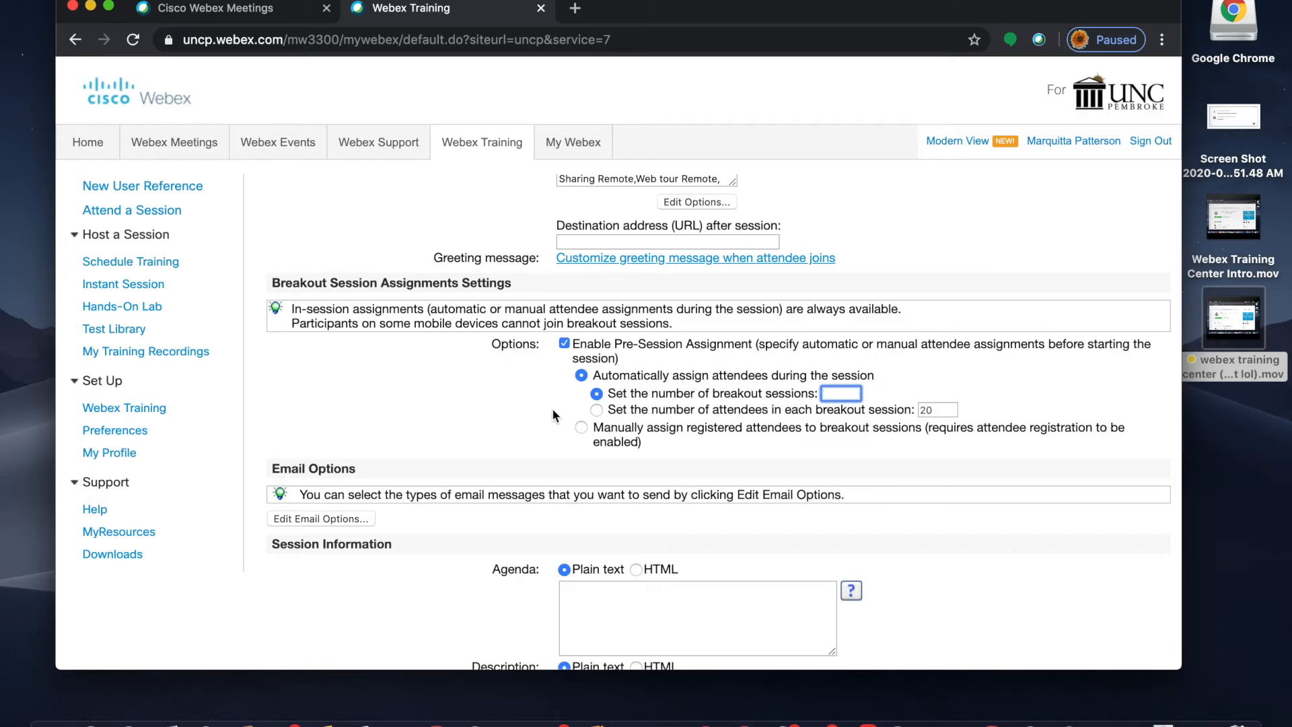
# Review the invitation, update and registration email types in the email options, and look over the session information, course material and tests sections.
pyautogui.scroll(-5, 354, 336)
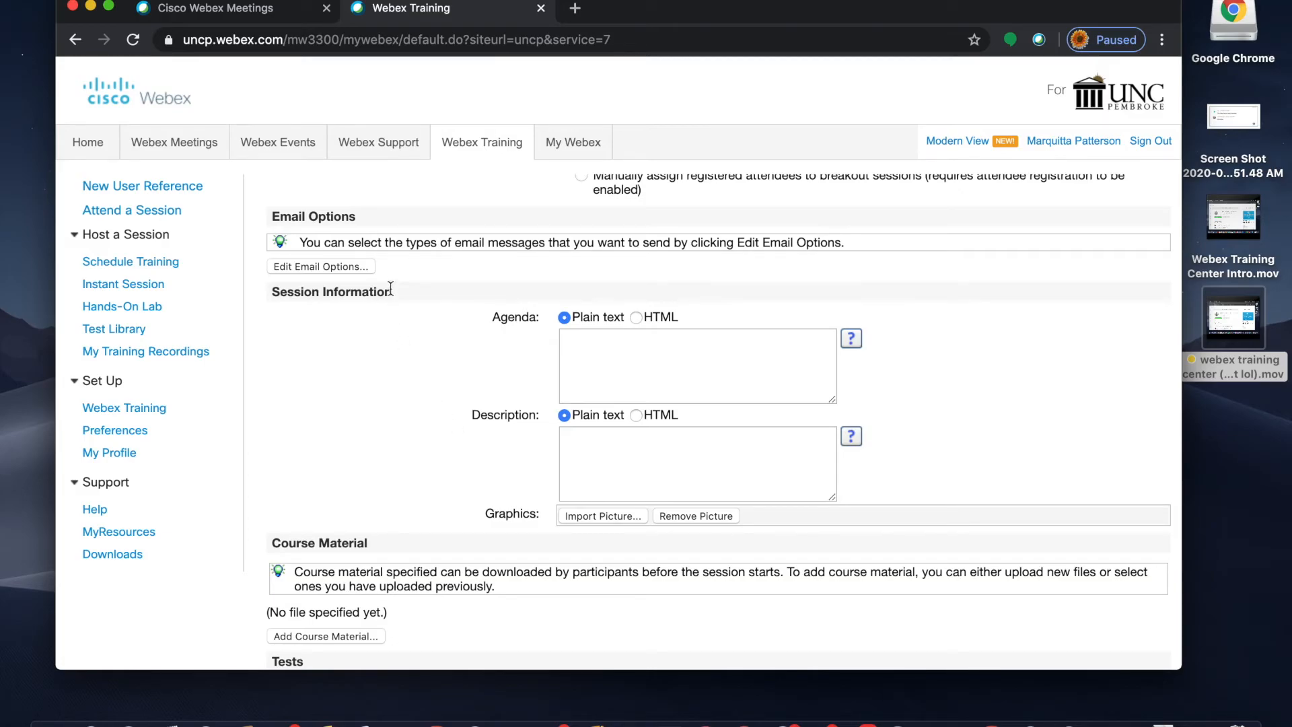
pyautogui.click(351, 267)
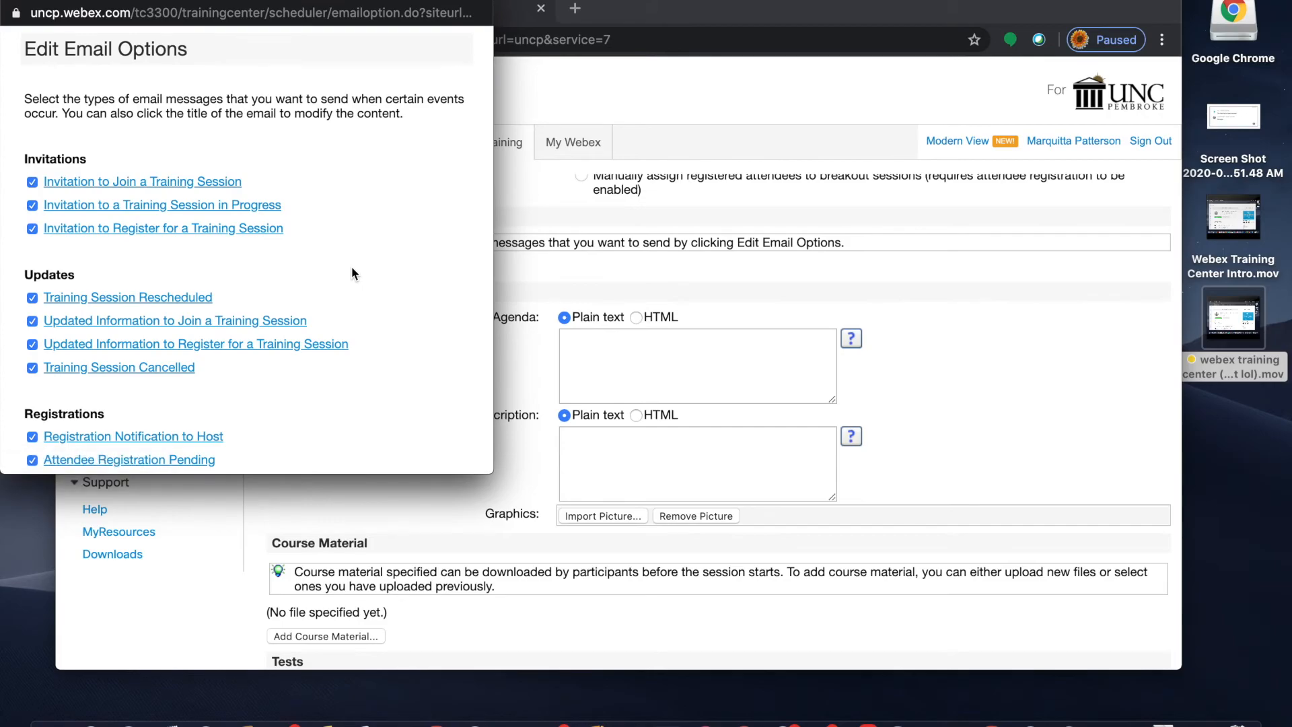
pyautogui.scroll(-5, 270, 259)
pyautogui.scroll(5, 268, 259)
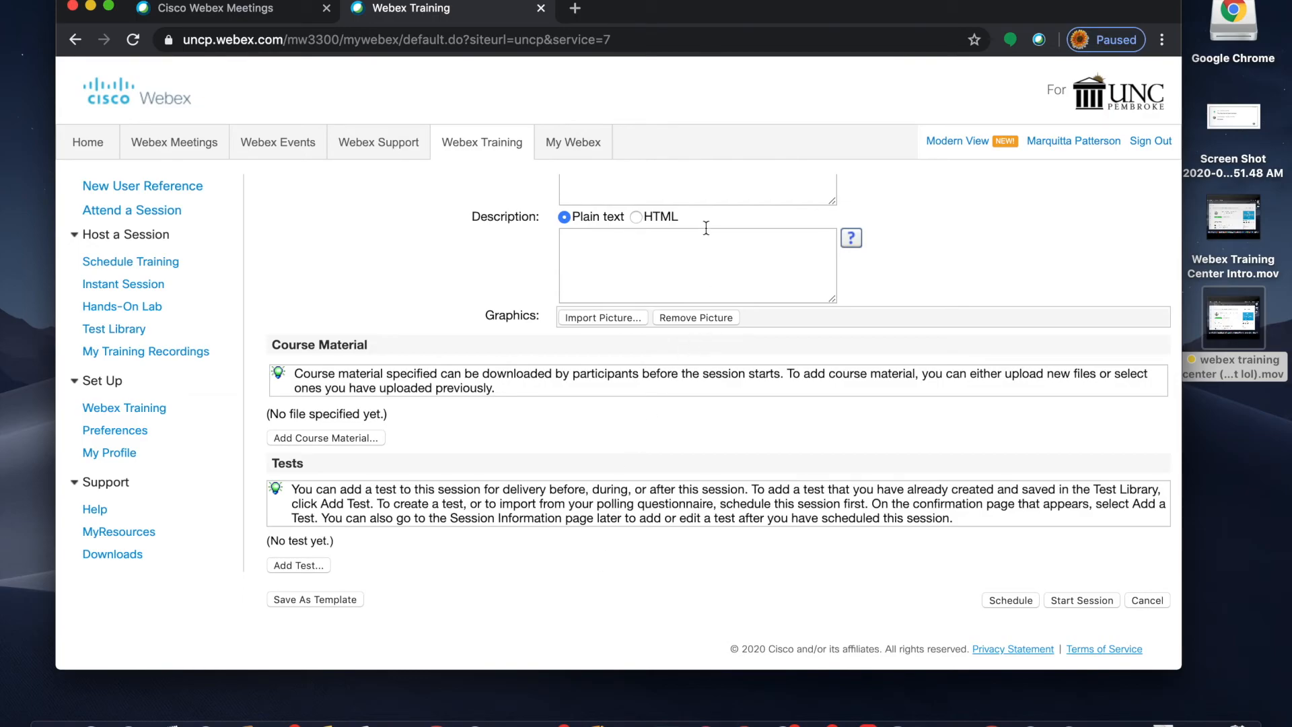
pyautogui.scroll(10, 706, 228)
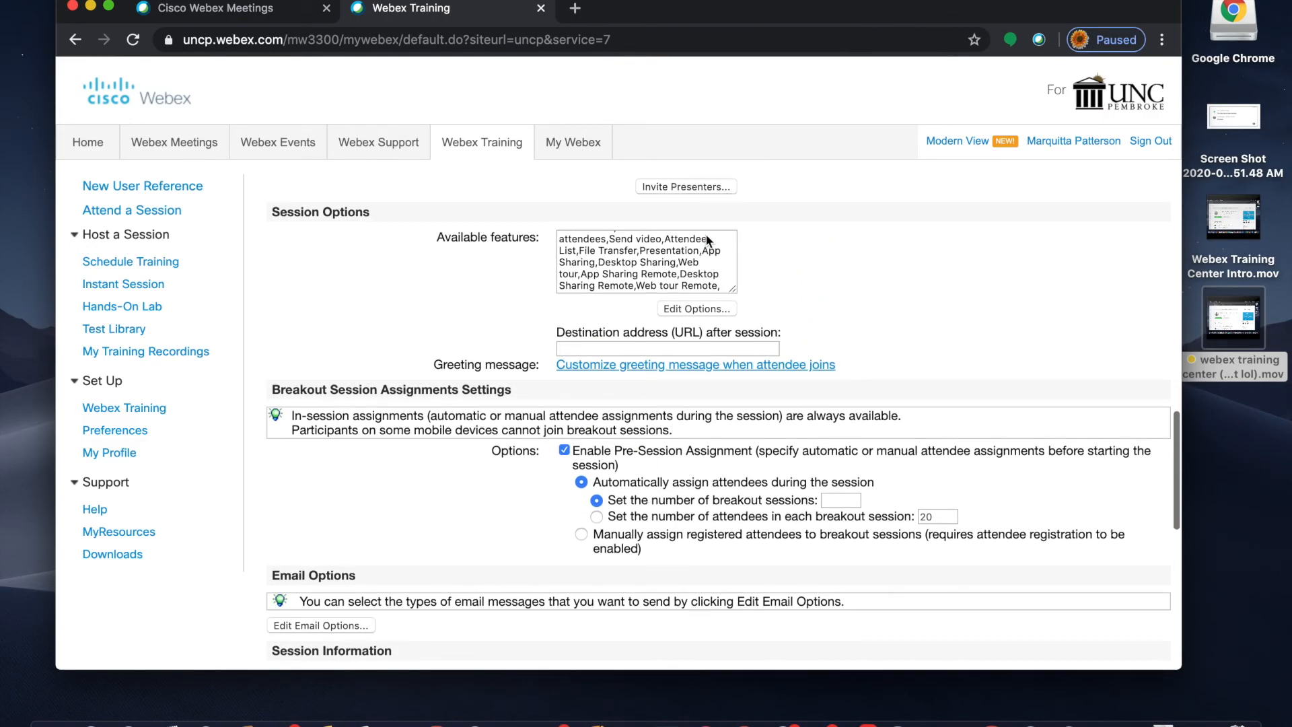
pyautogui.scroll(10, 706, 240)
pyautogui.scroll(-20, 706, 234)
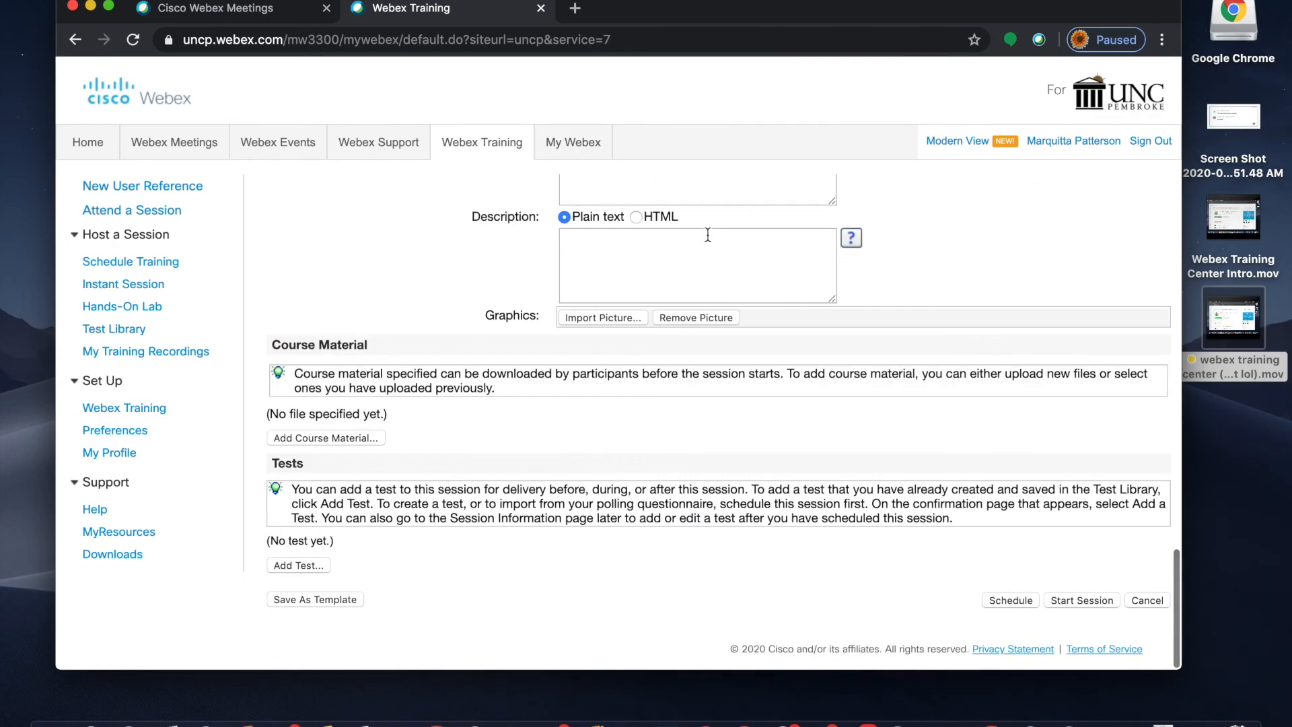